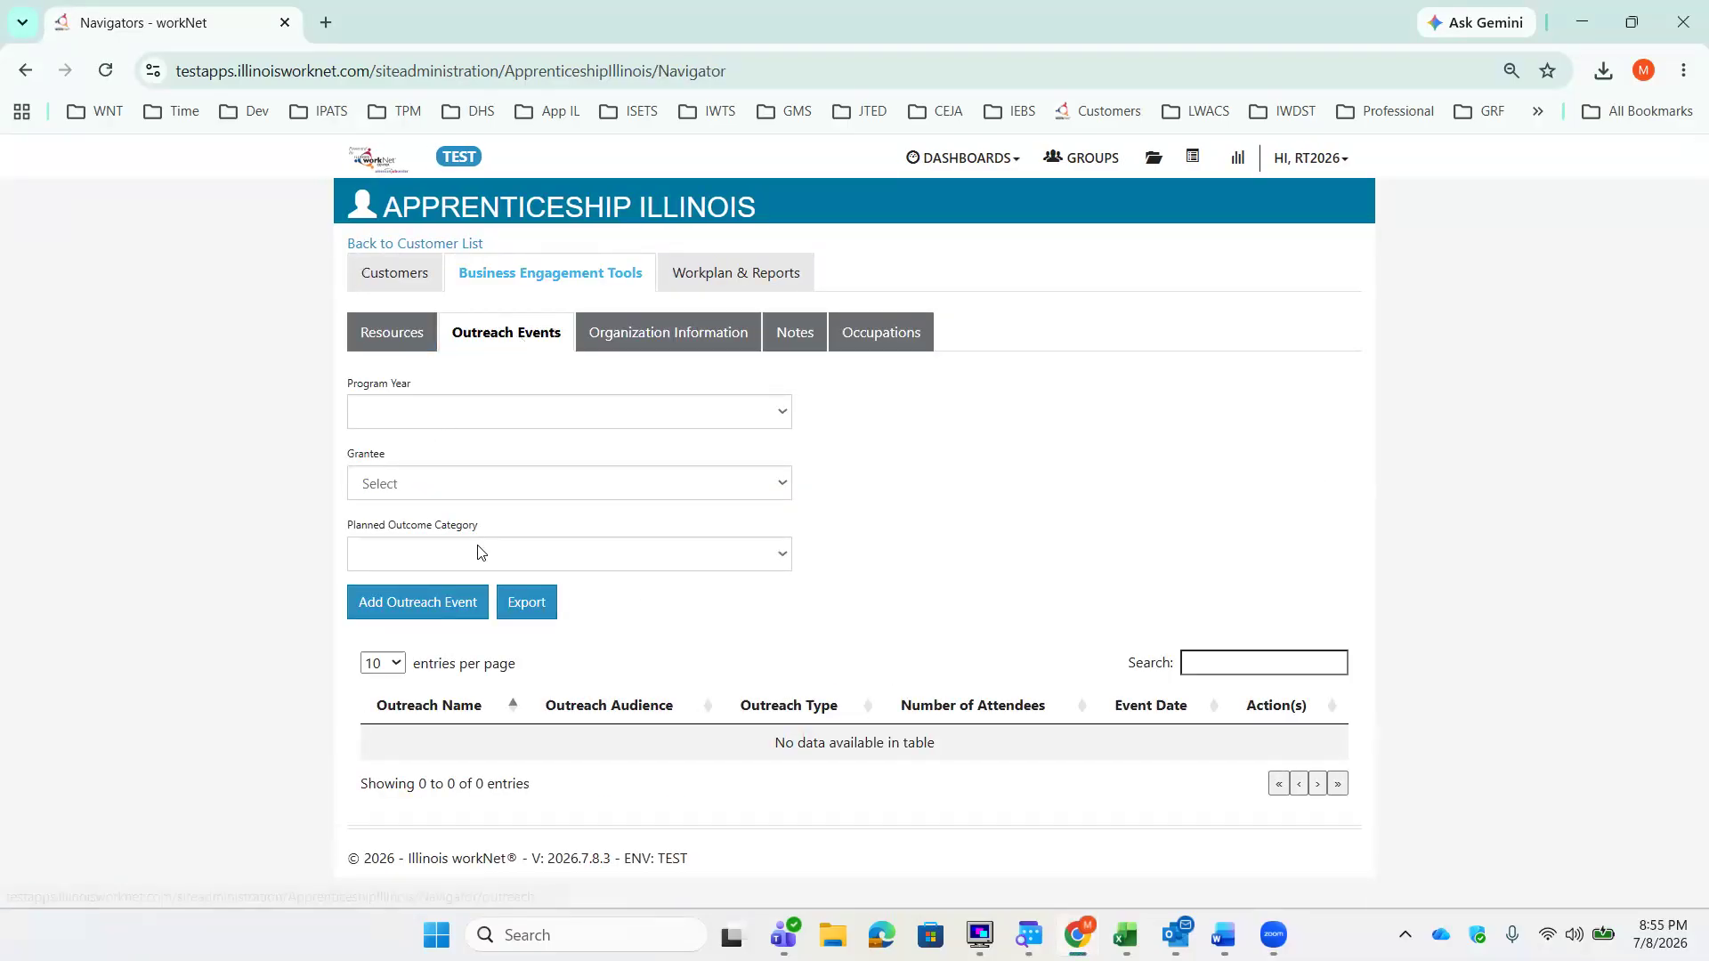
Step: Open the Organization Information list and filter it by grantee Apprenticeship Illinois - ABC Location
left_click(461, 610)
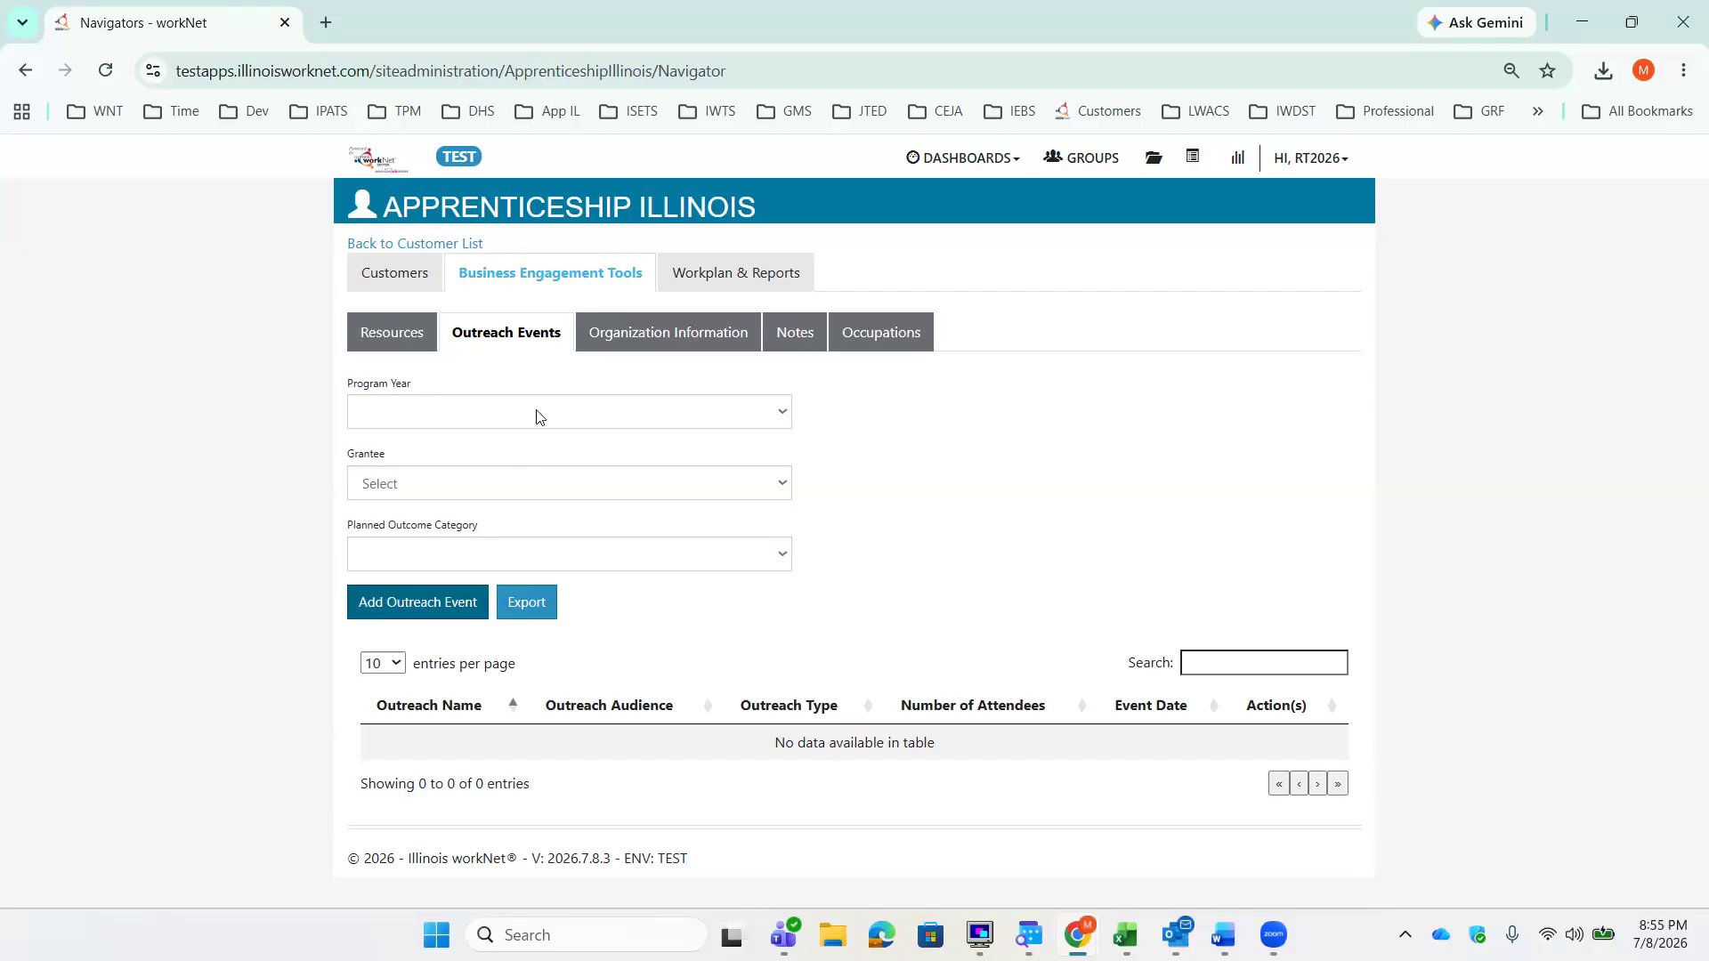
left_click(638, 341)
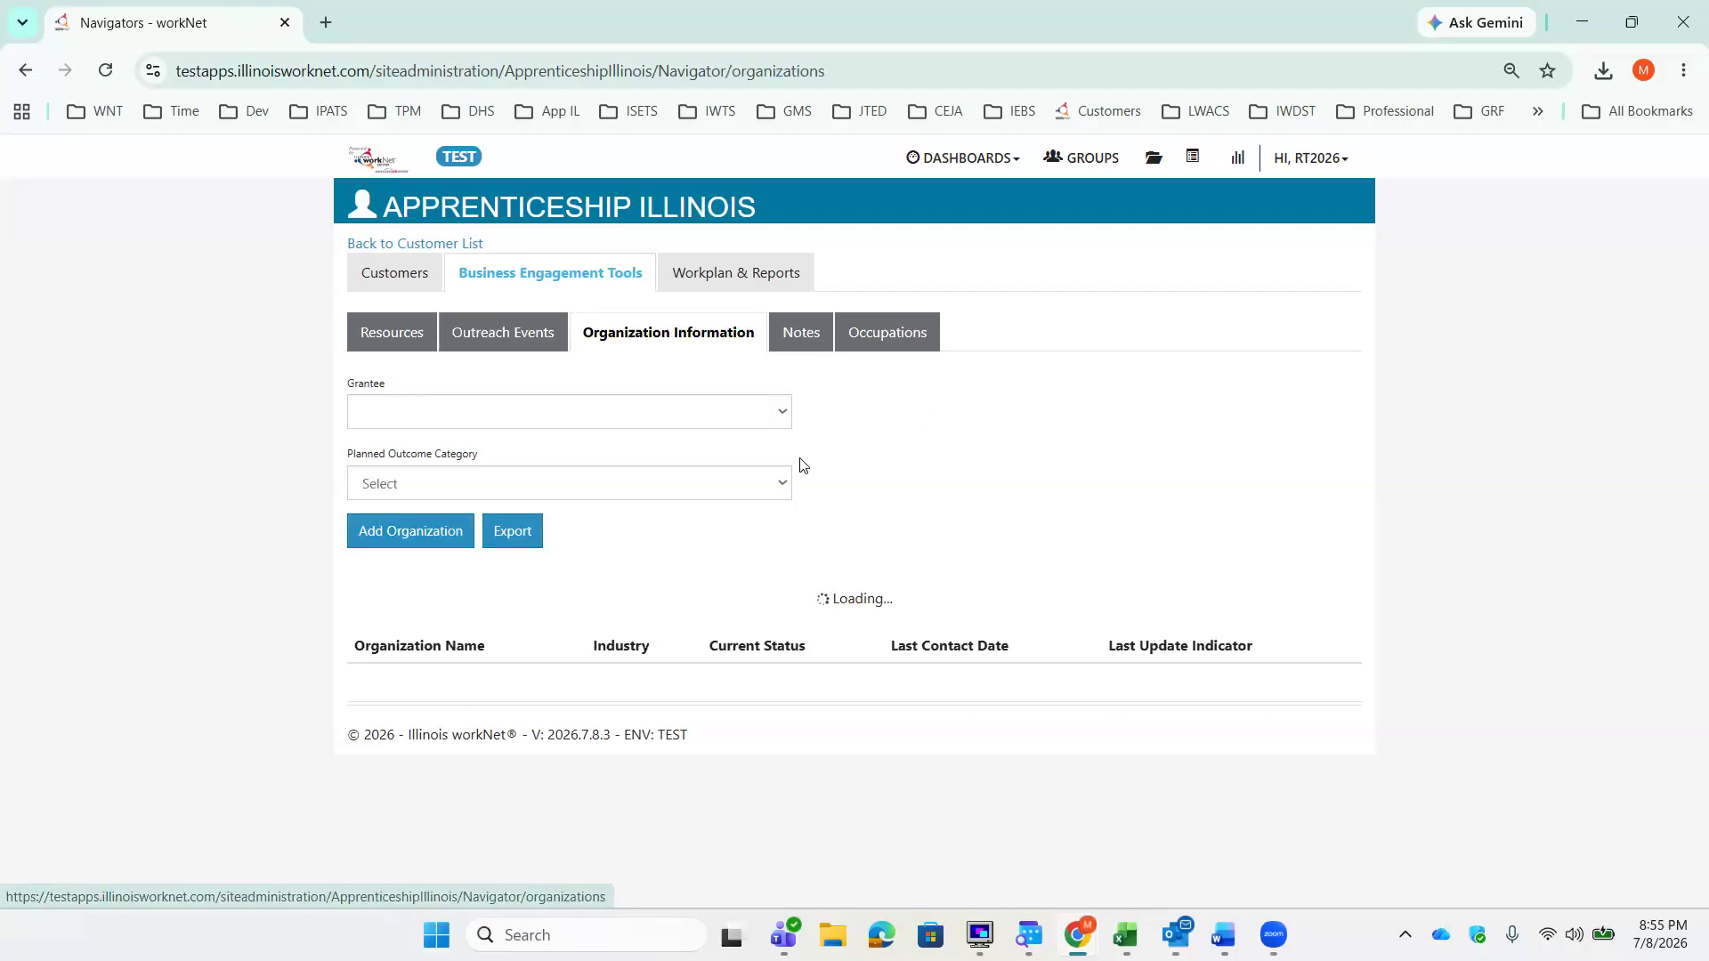
left_click(746, 424)
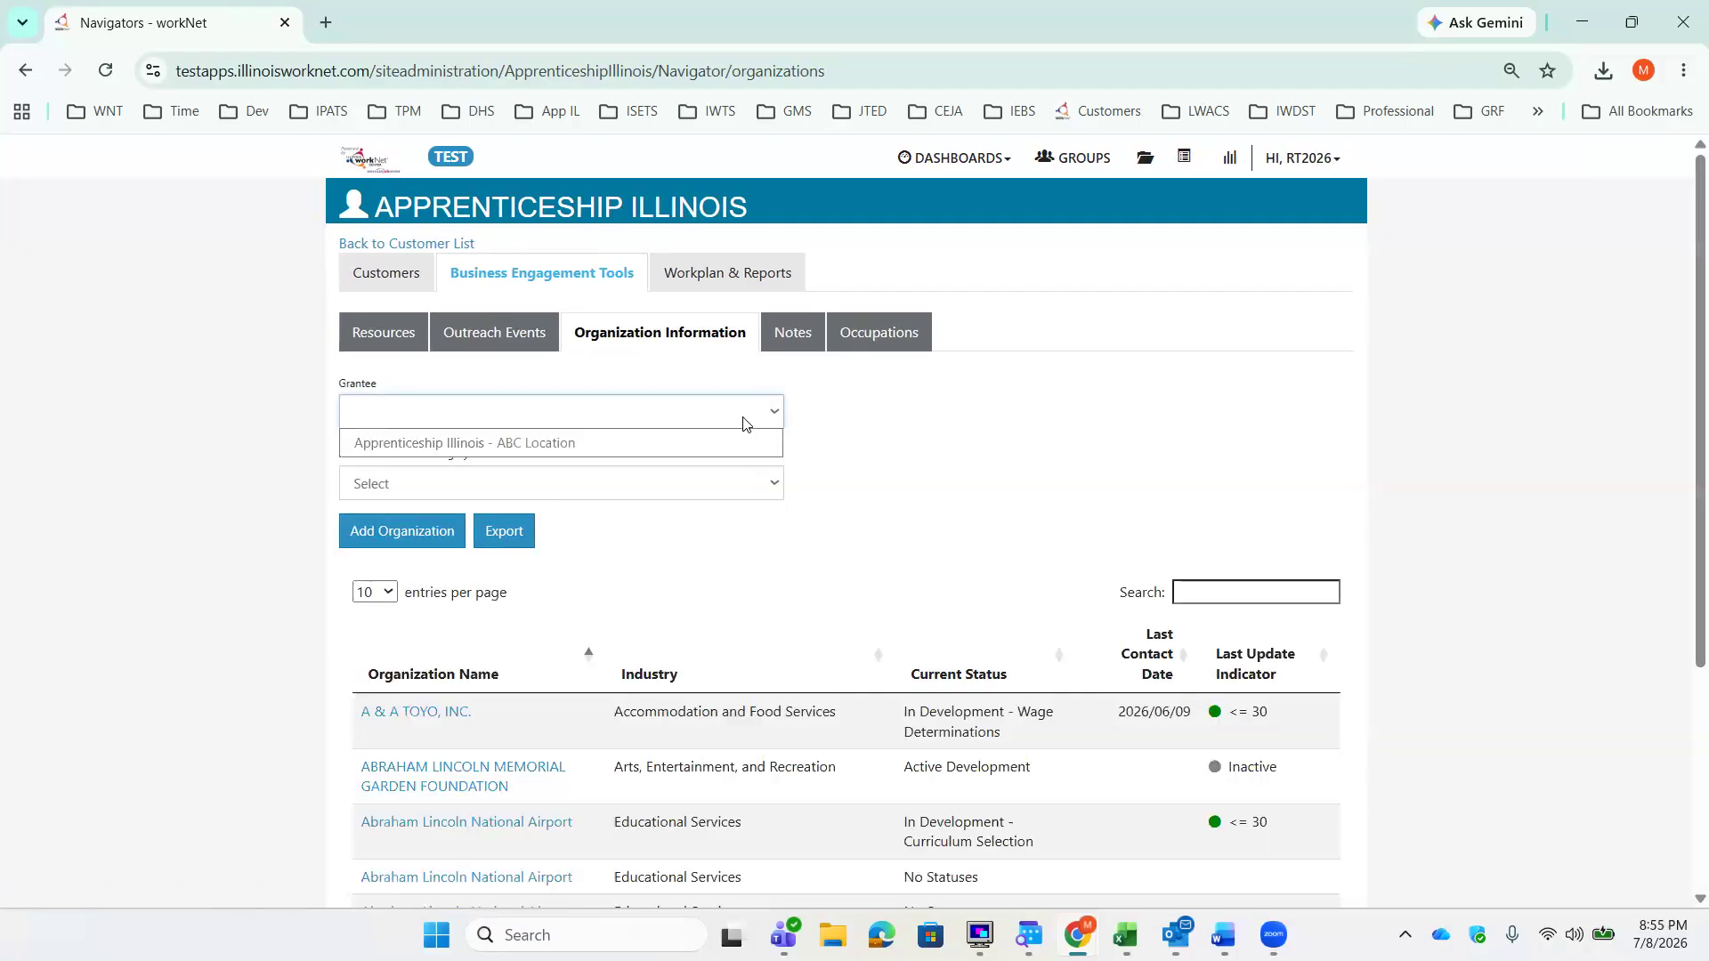
left_click(742, 440)
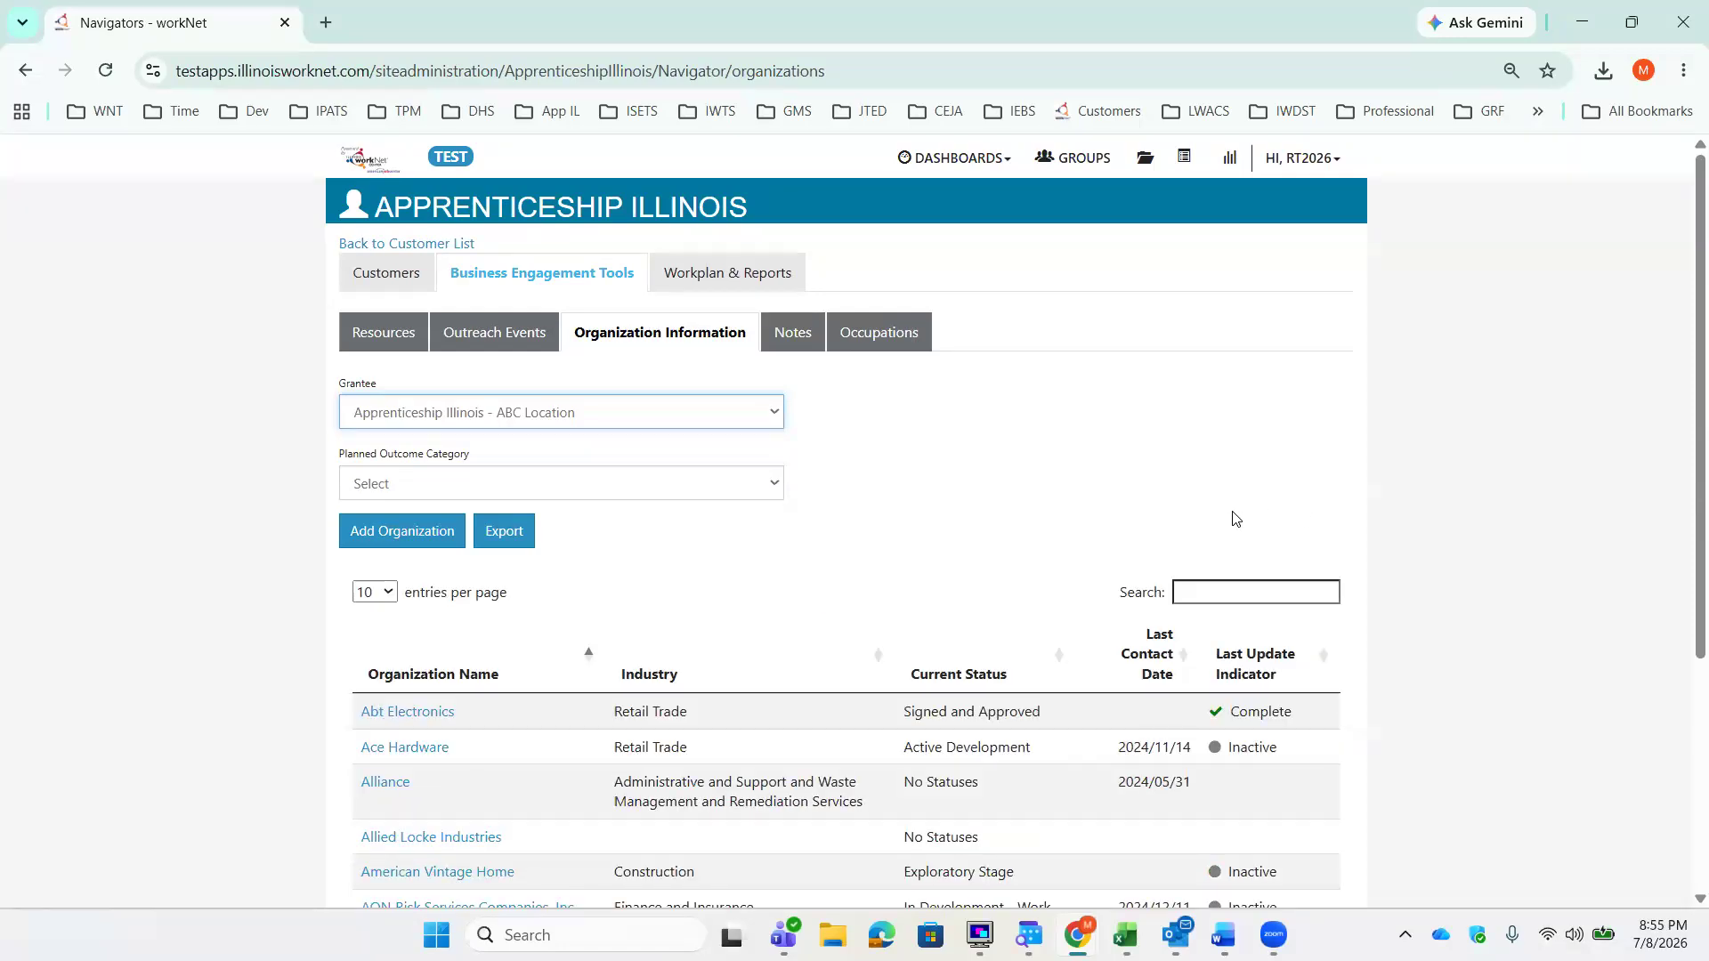
Step: Search the organization list for "Rur" and open the RURAL KING C, LLC organization
scroll(1234, 519, "down", 1)
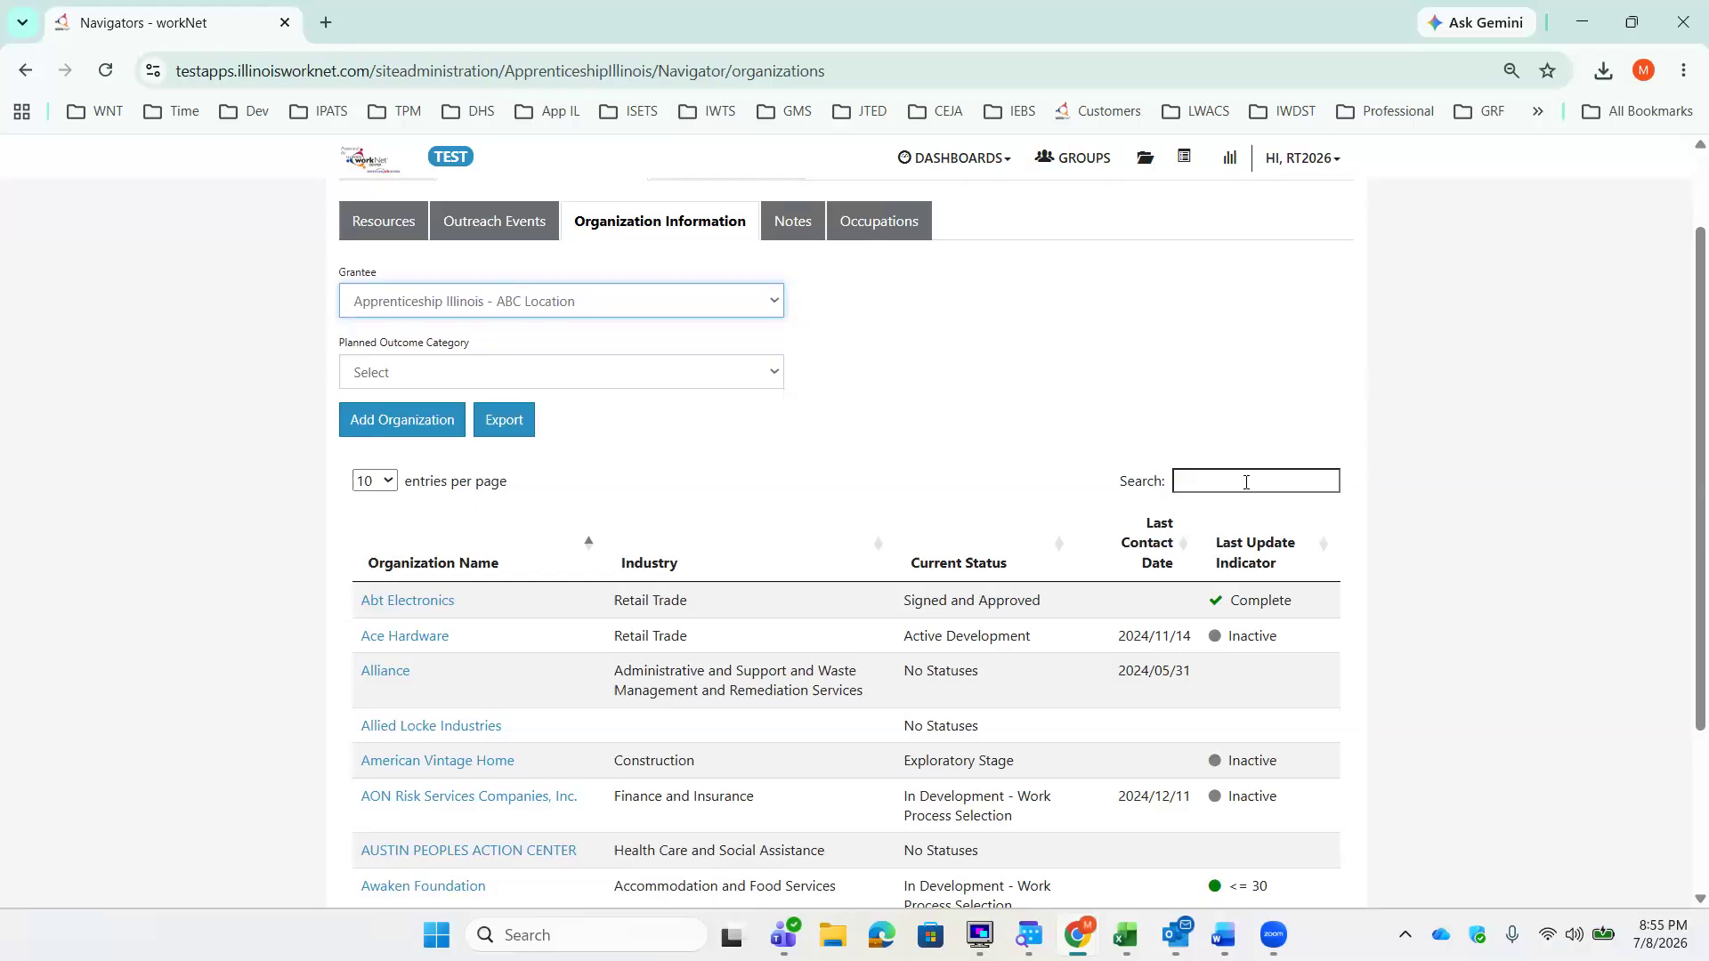
left_click(1246, 482)
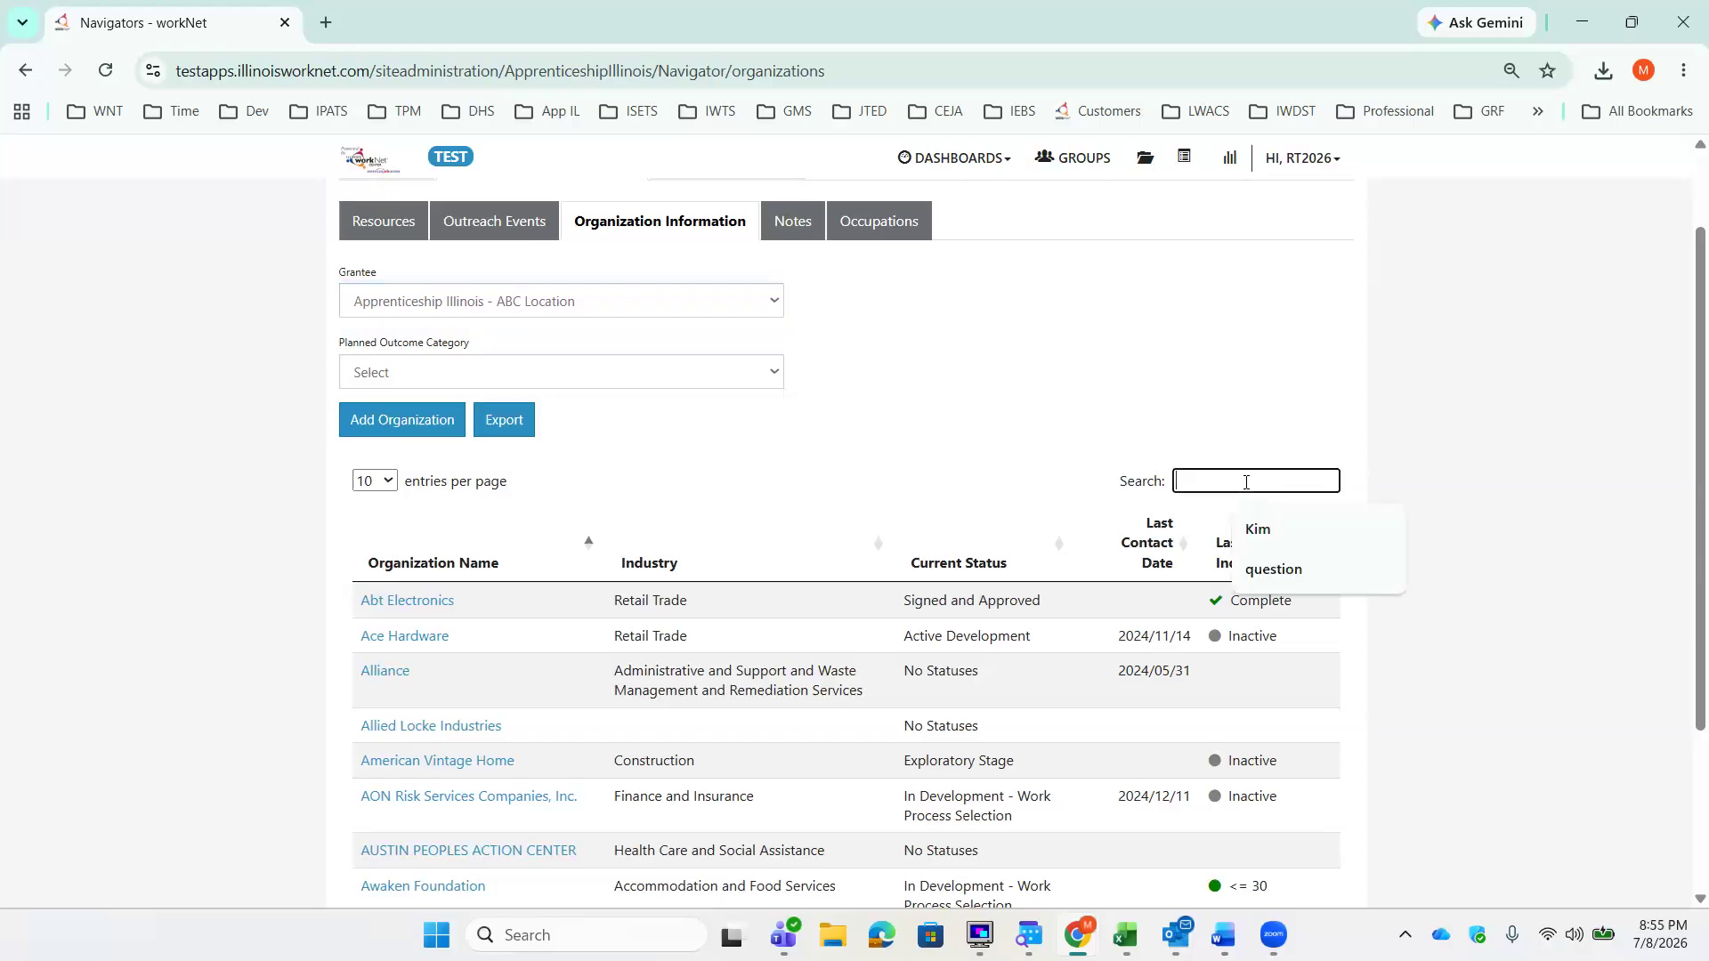
type("Rur")
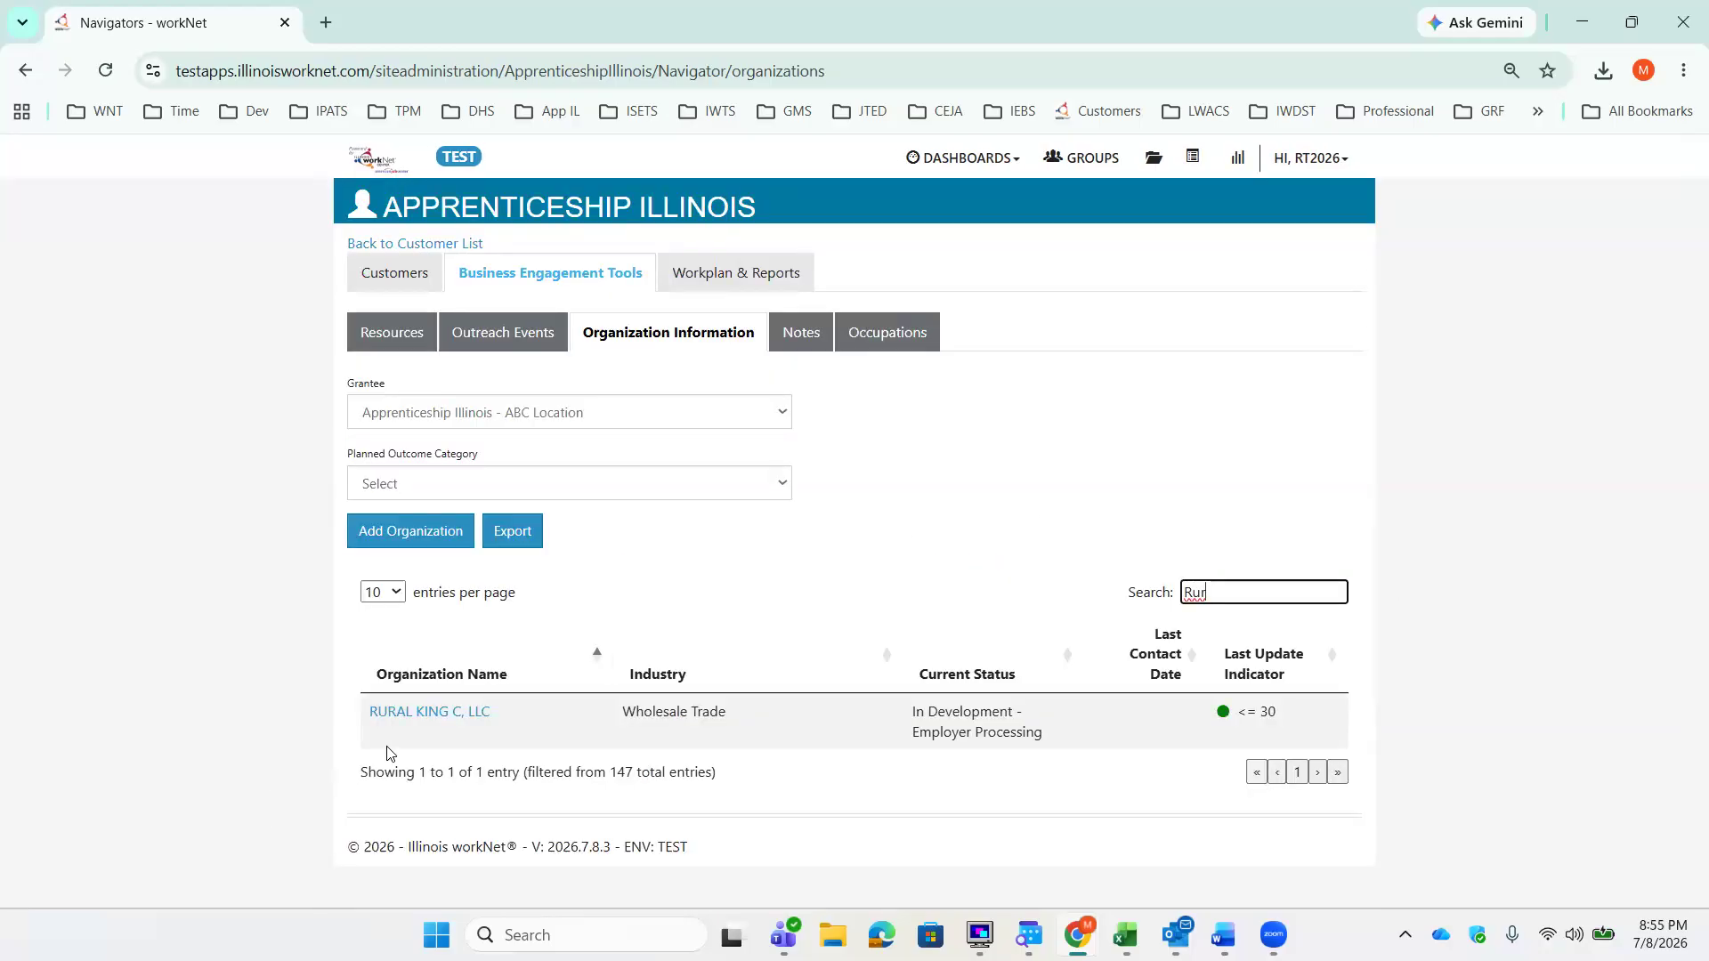
left_click(422, 716)
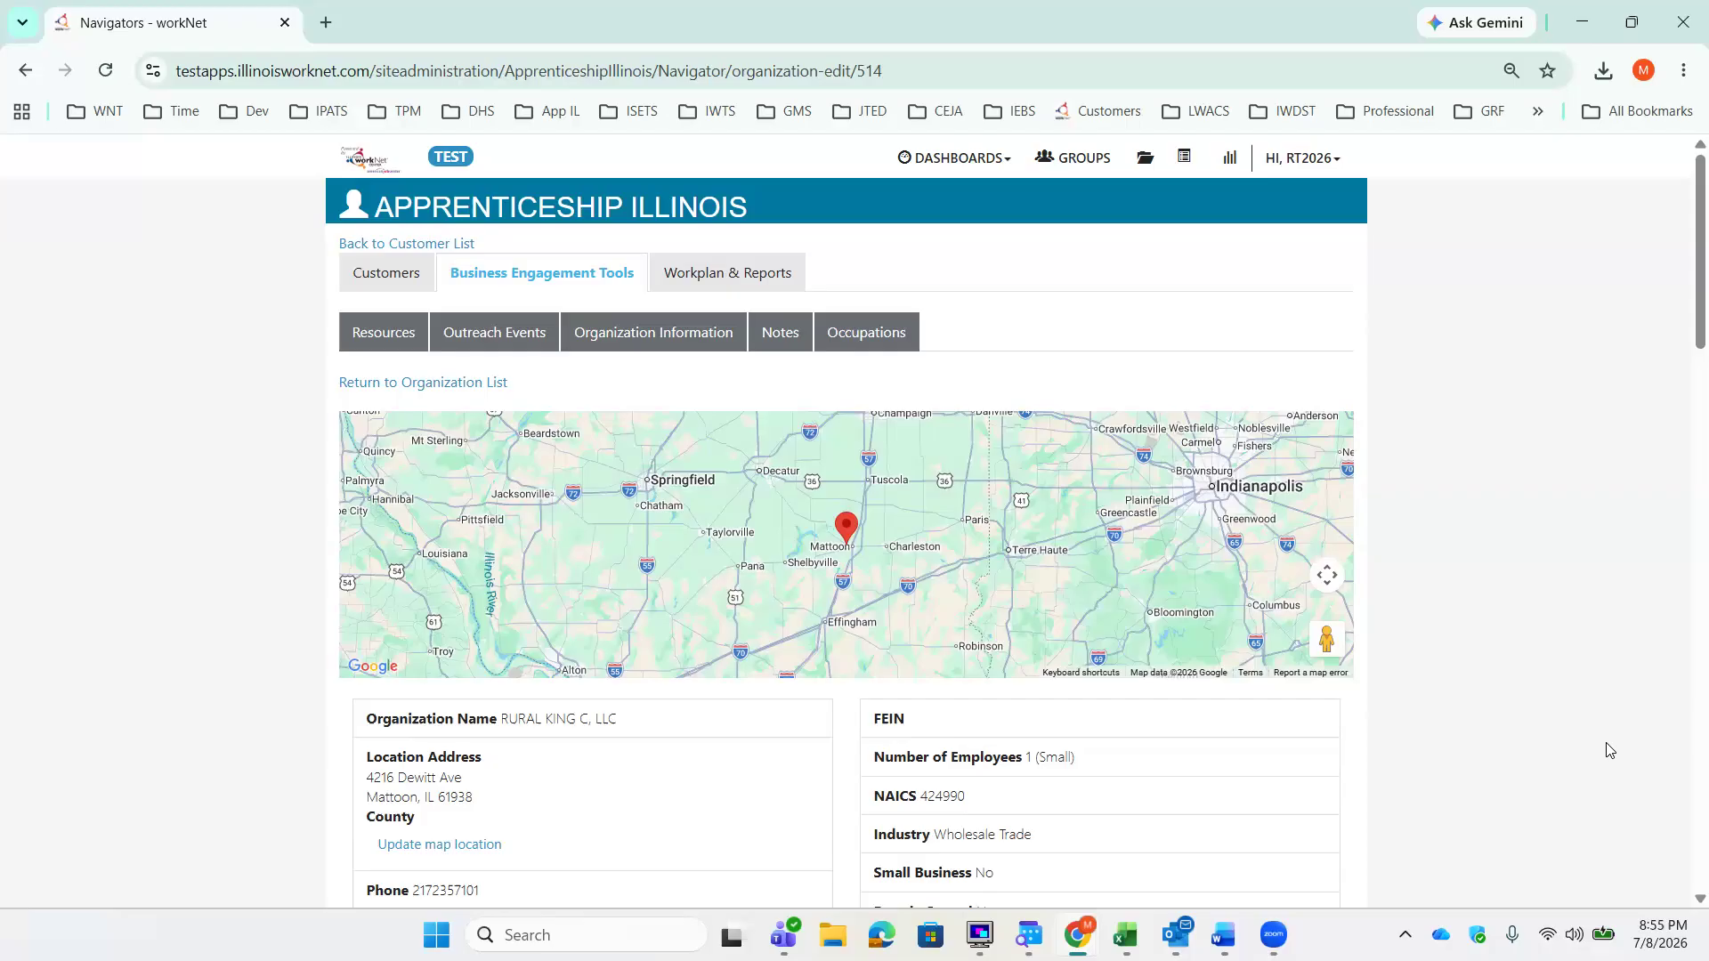
Step: Review the details of the organization's existing Recruiting Event outreach entry and close it
scroll(1609, 750, "down", 8)
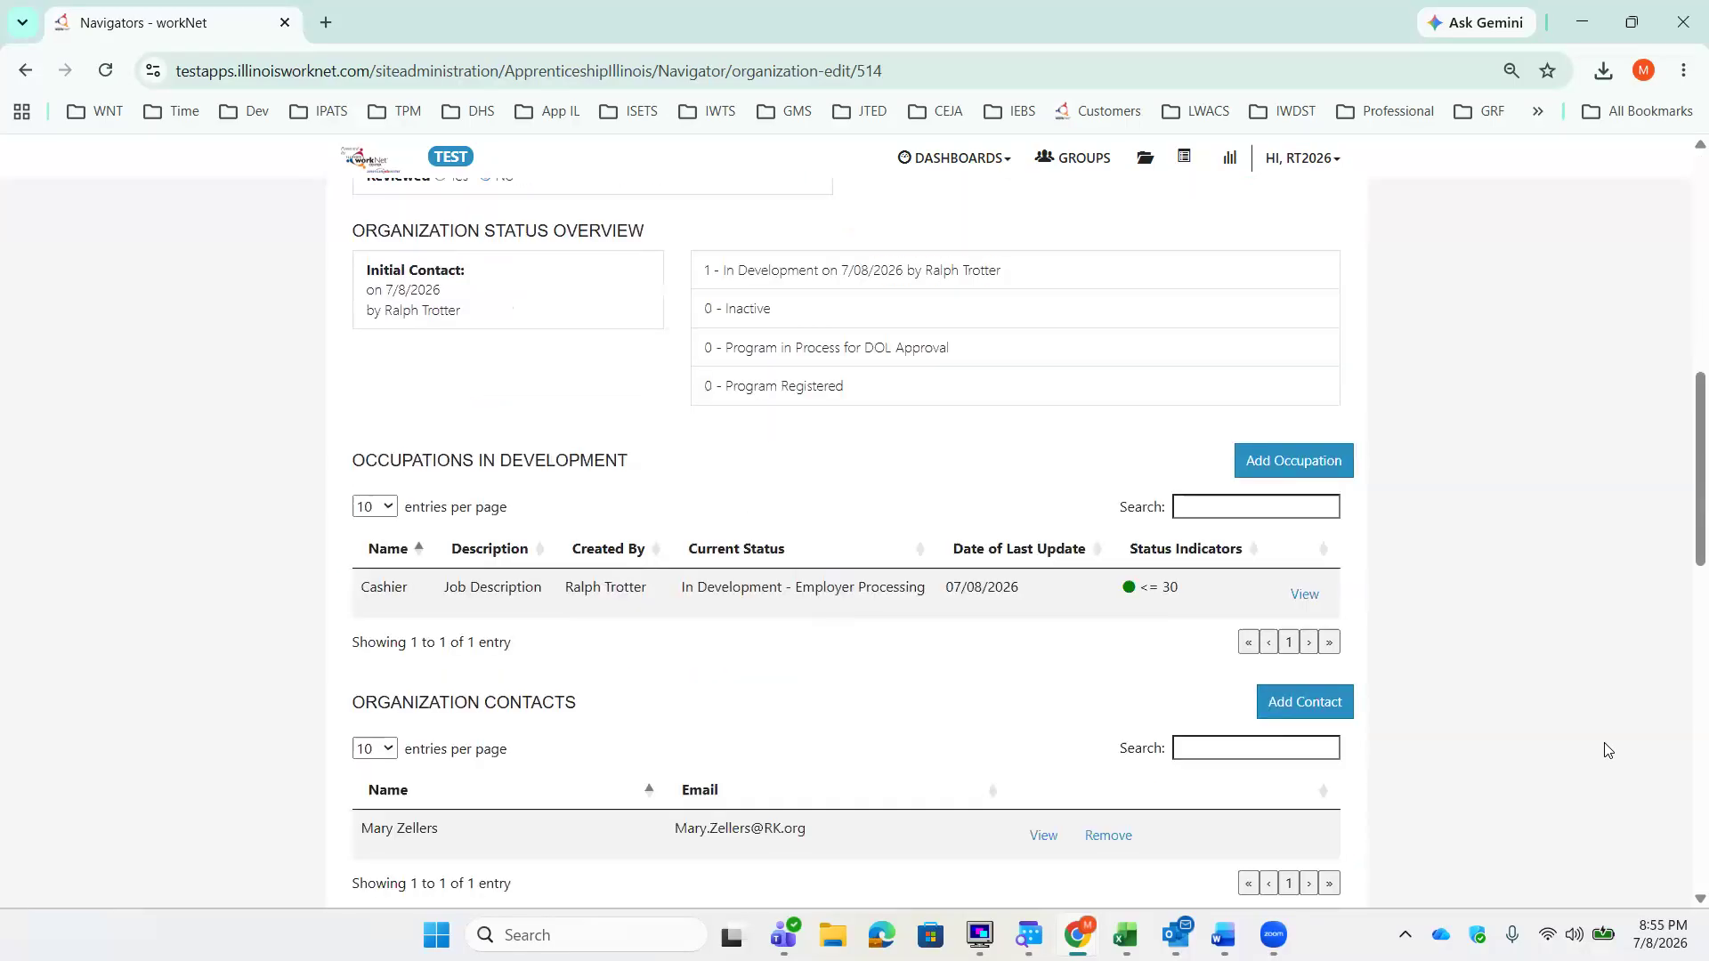
scroll(1608, 750, "down", 6)
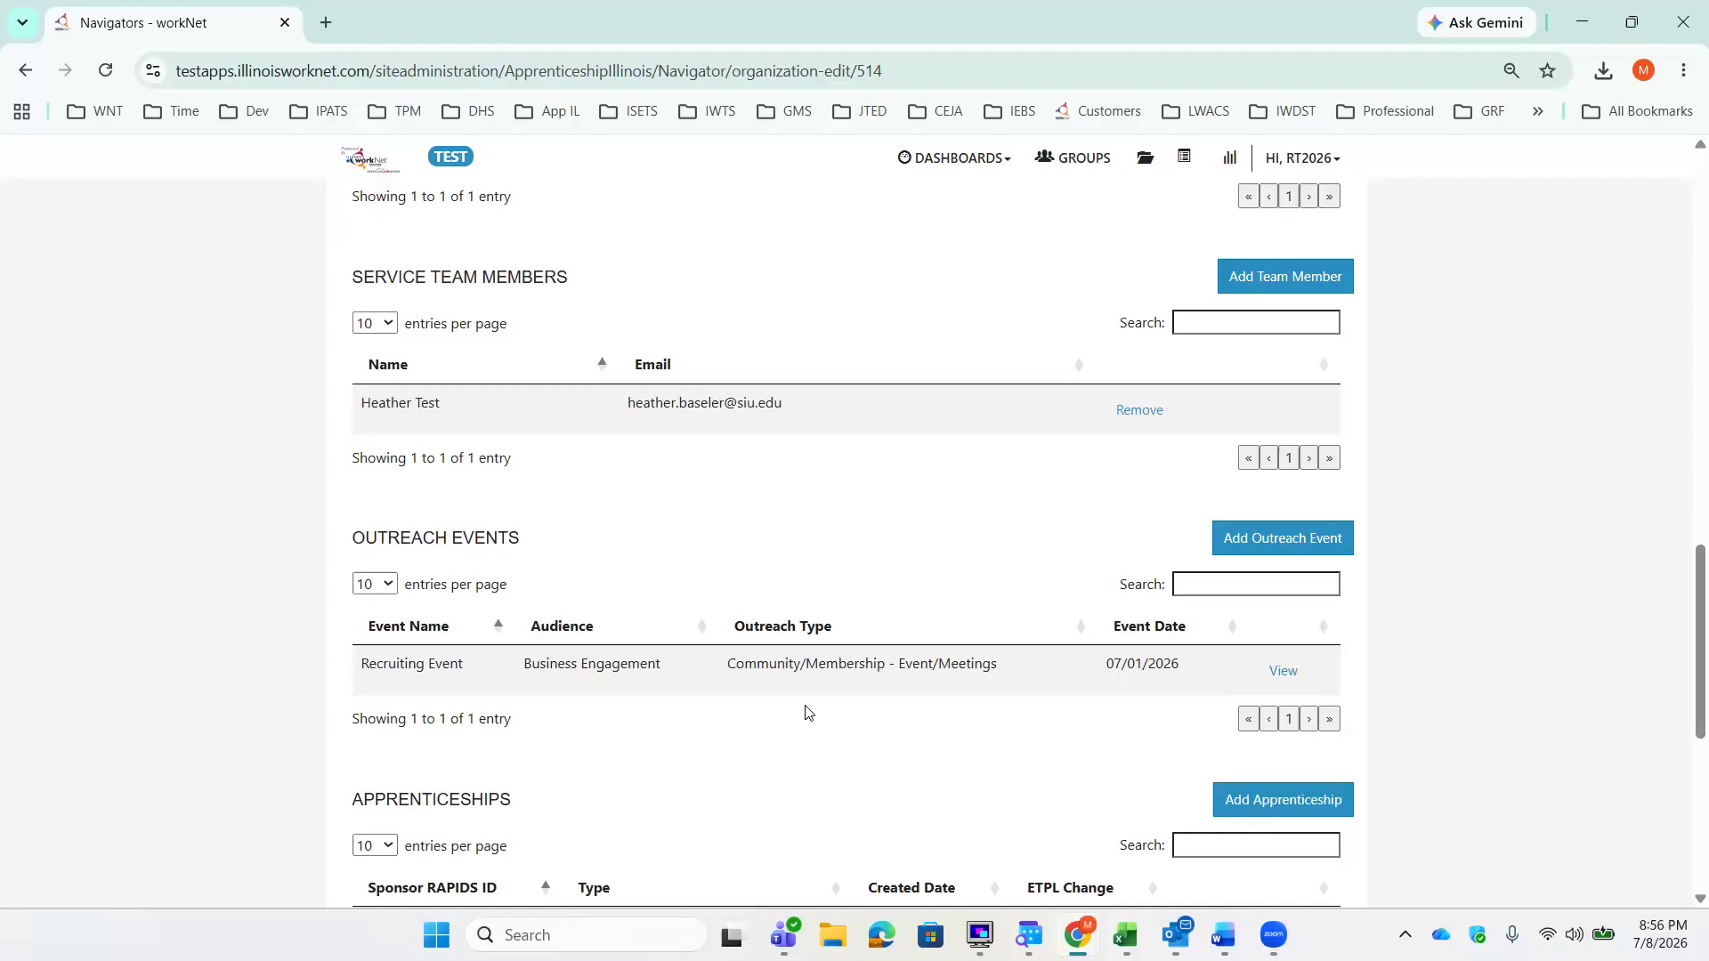
left_click(1286, 674)
scroll(1128, 689, "down", 1)
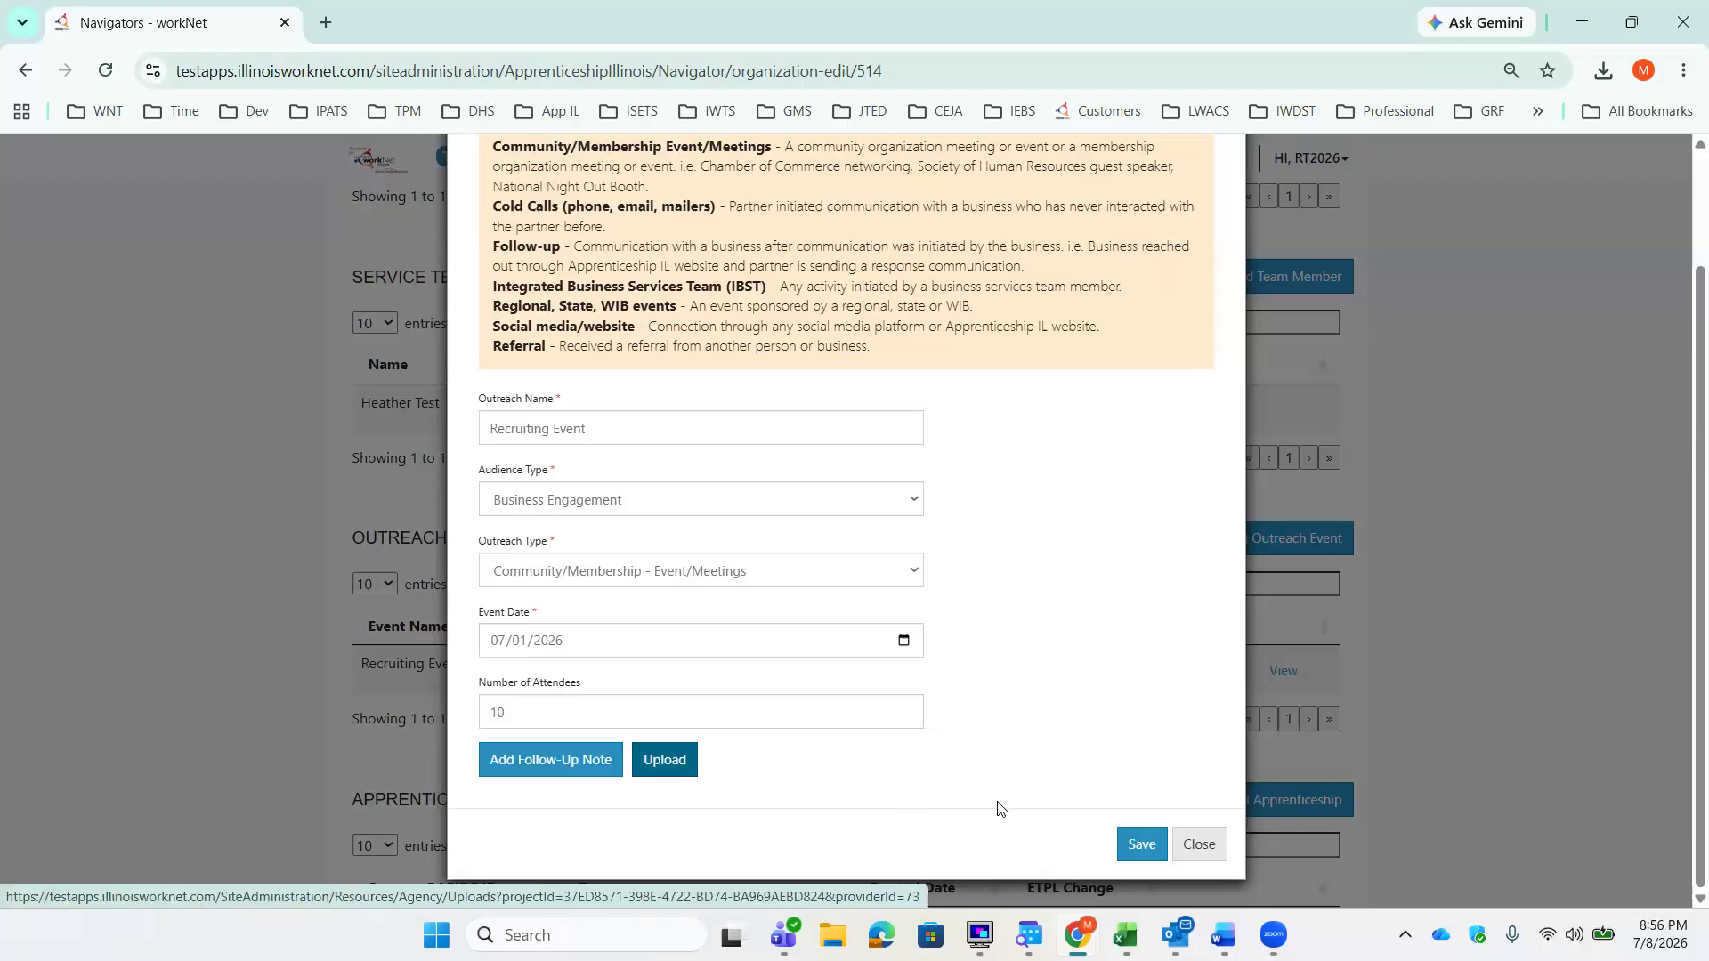
left_click(1182, 841)
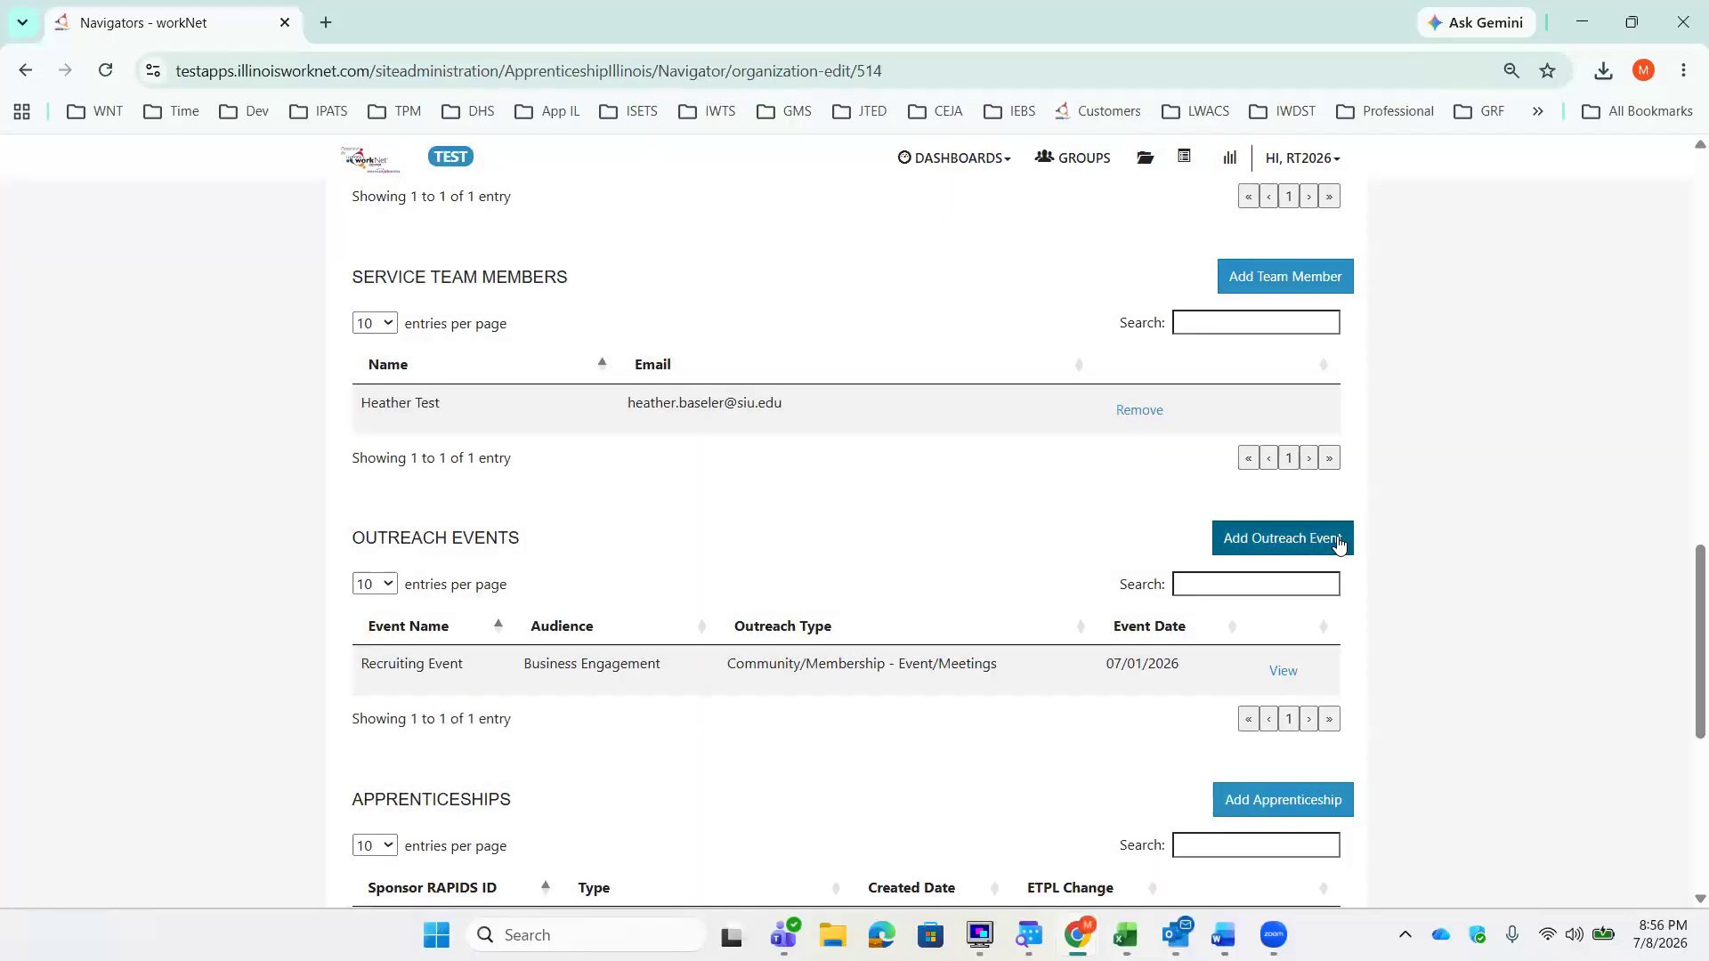
Step: Start a new outreach event for the organization and name it Meeting with Recruits
left_click(1338, 539)
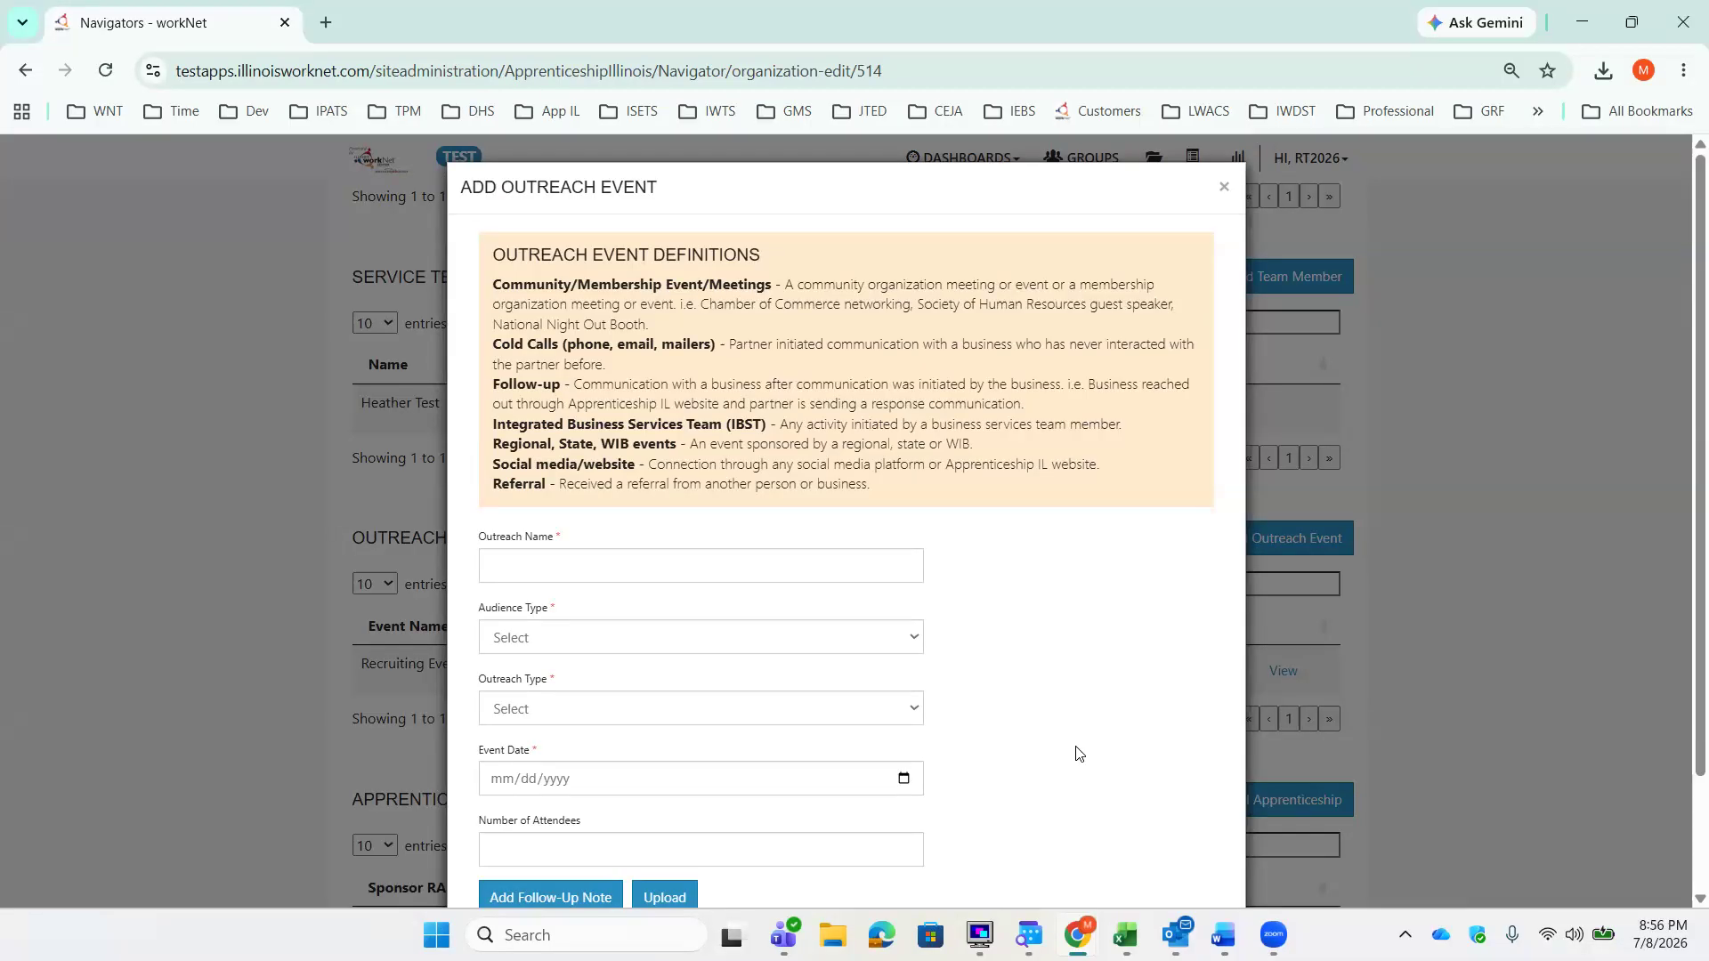
left_click(886, 568)
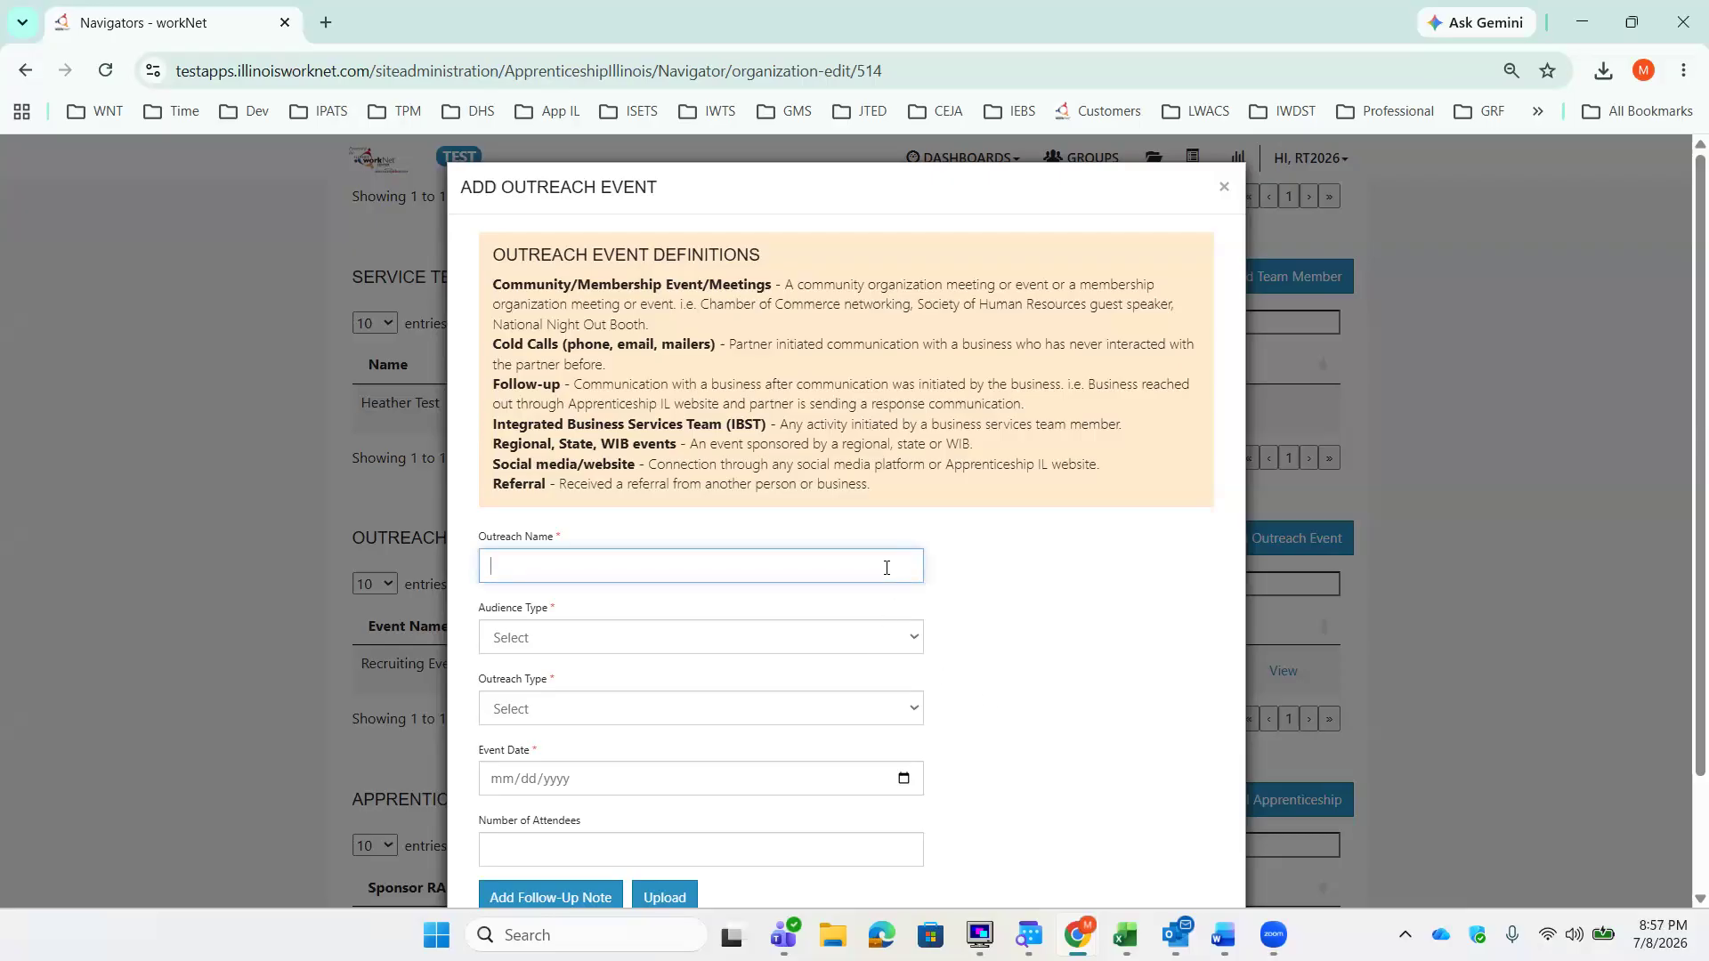
type("Meeting with Recruits")
Step: Set the audience type to Business Engagement and the outreach type to Community/Membership - Event/Meetings
left_click(911, 633)
left_click(874, 694)
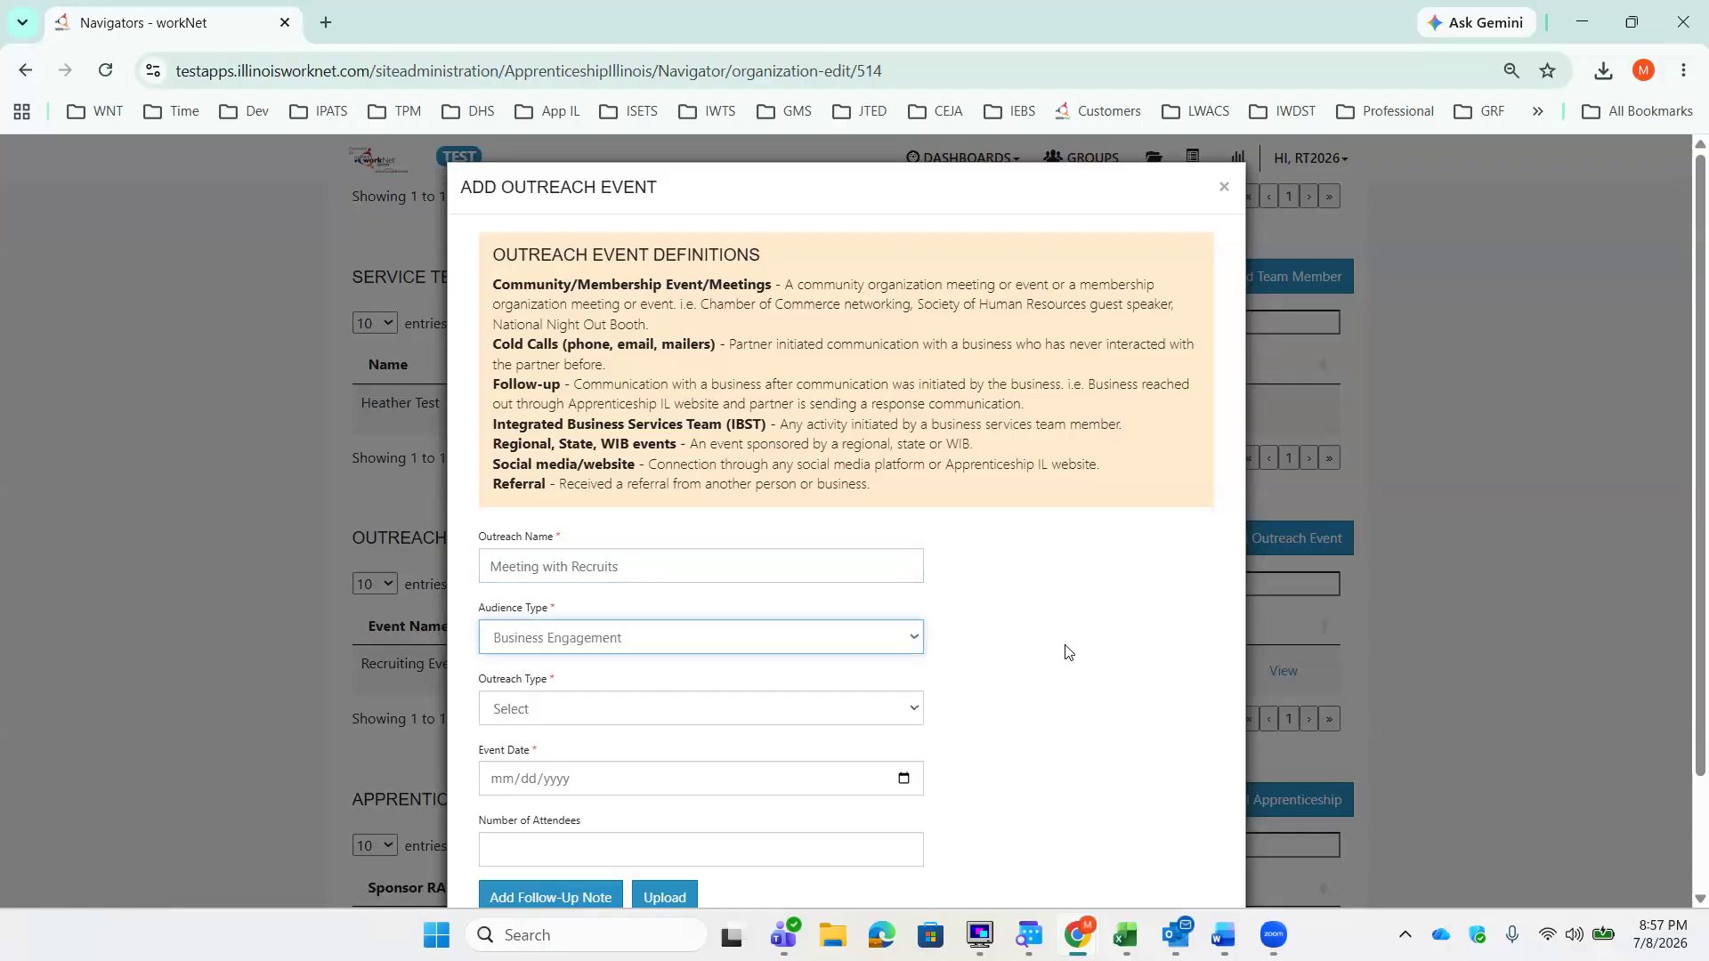
left_click(917, 715)
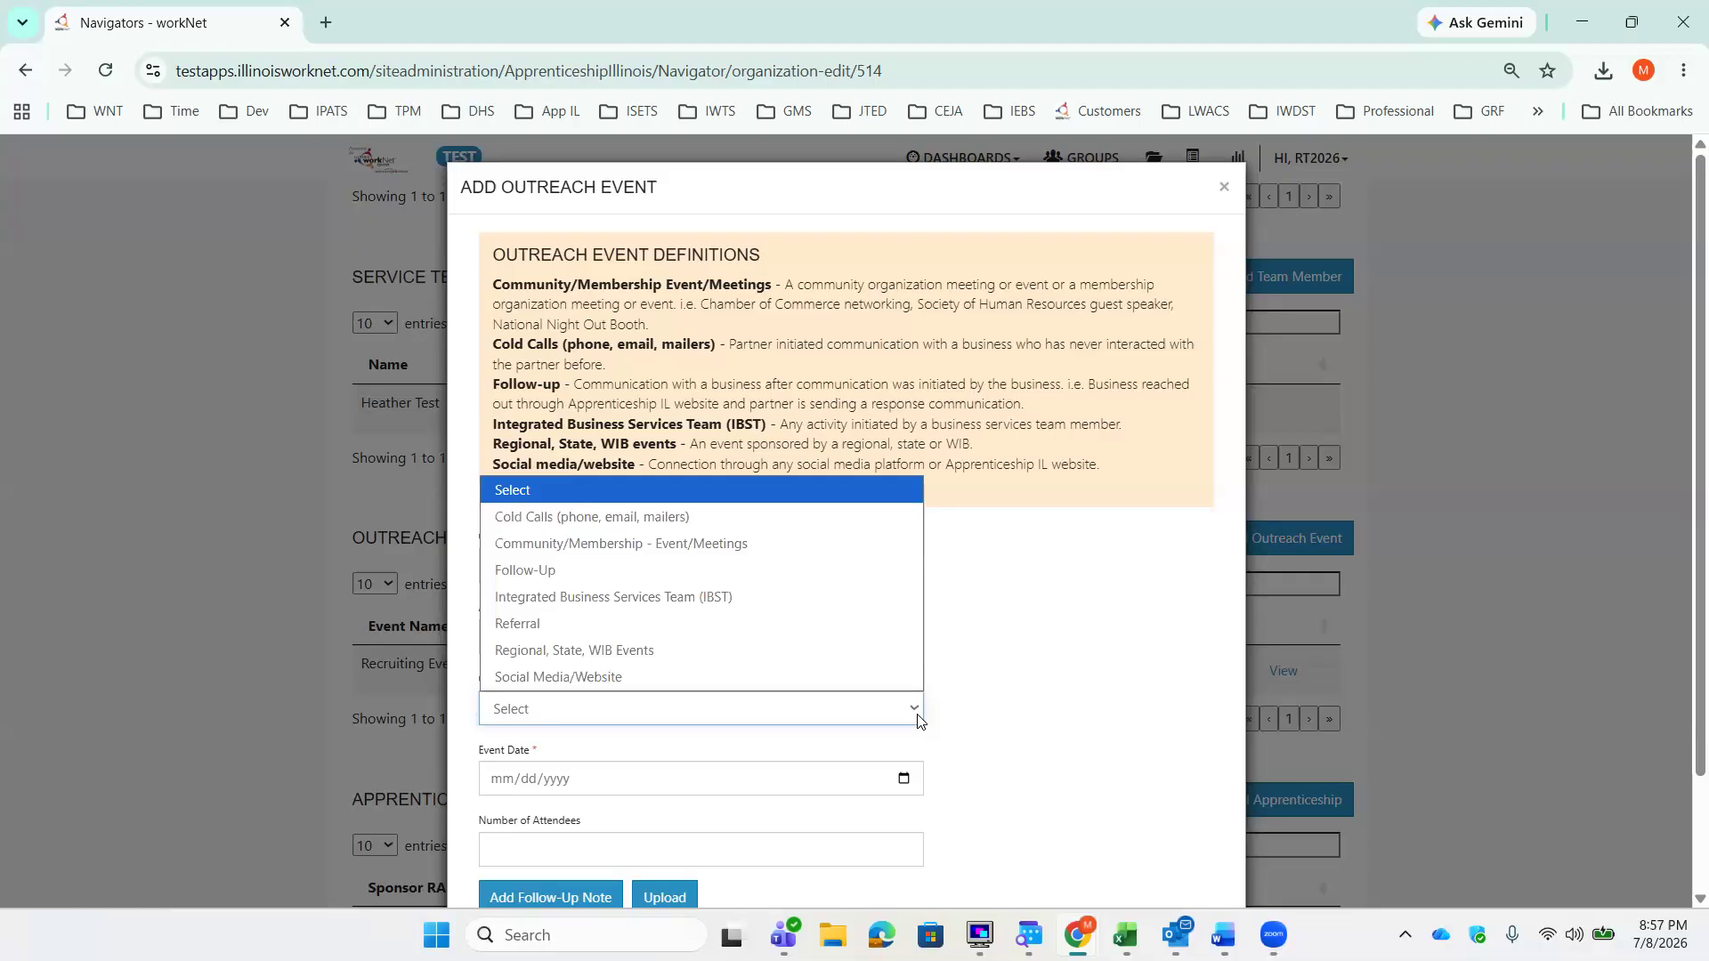
left_click(819, 545)
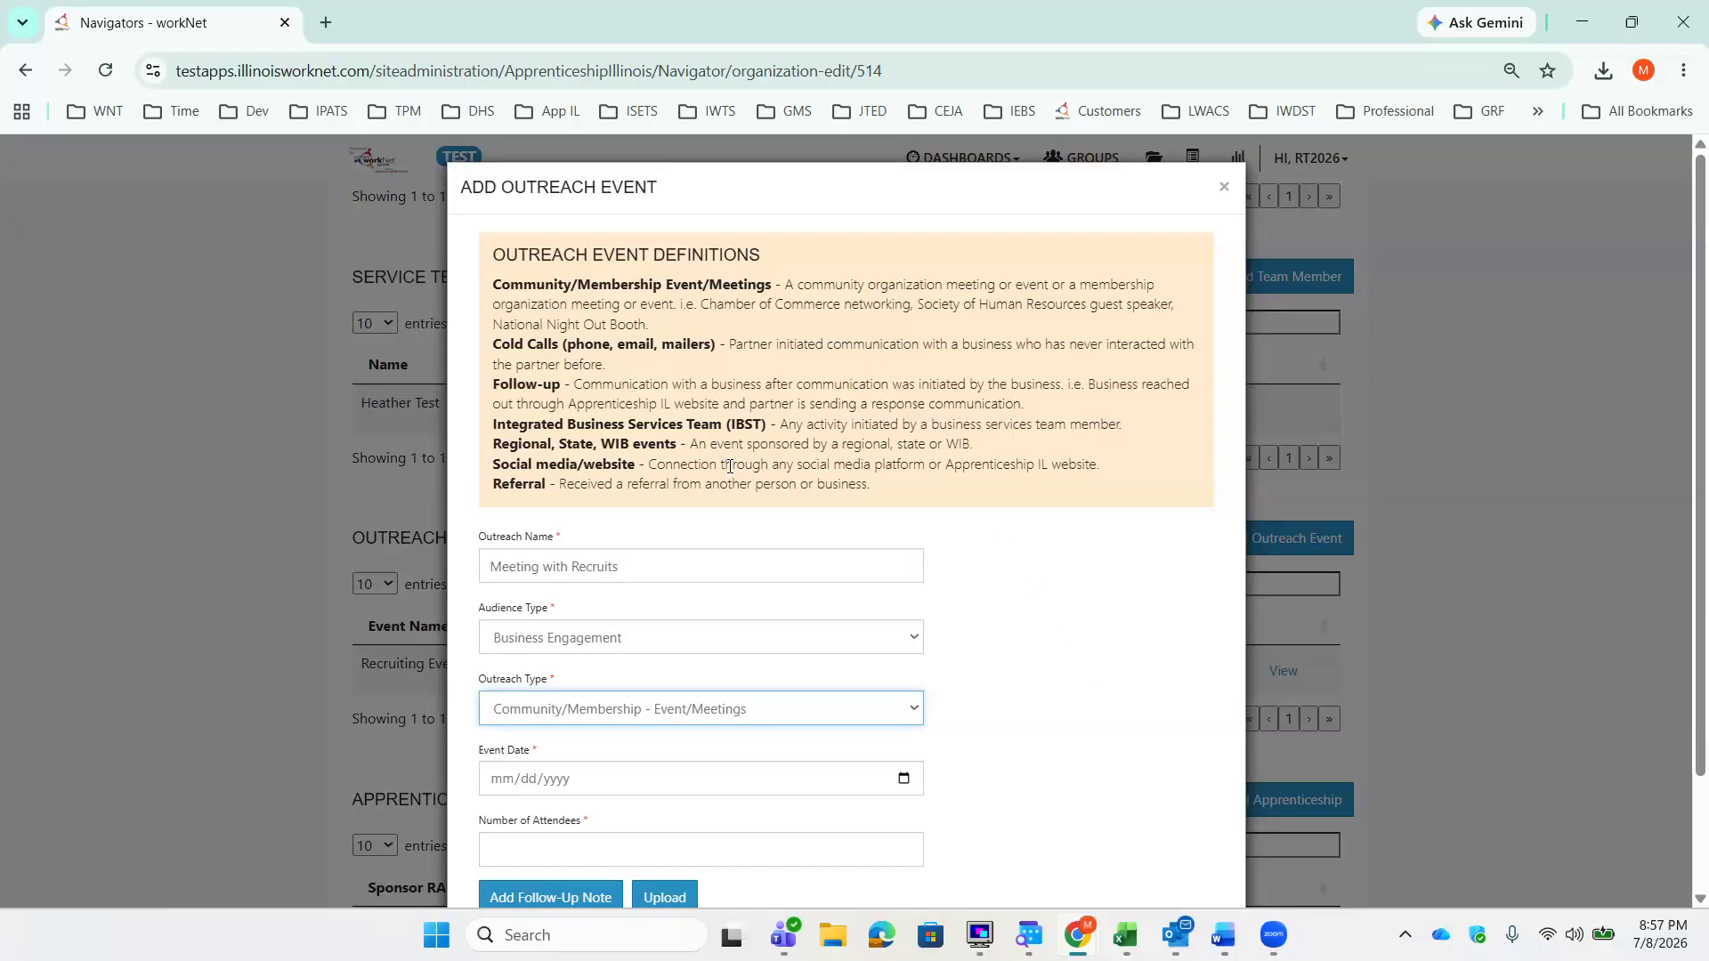
Step: Set the event date to 07/06/2026 and the number of attendees to 10
scroll(1060, 612, "down", 1)
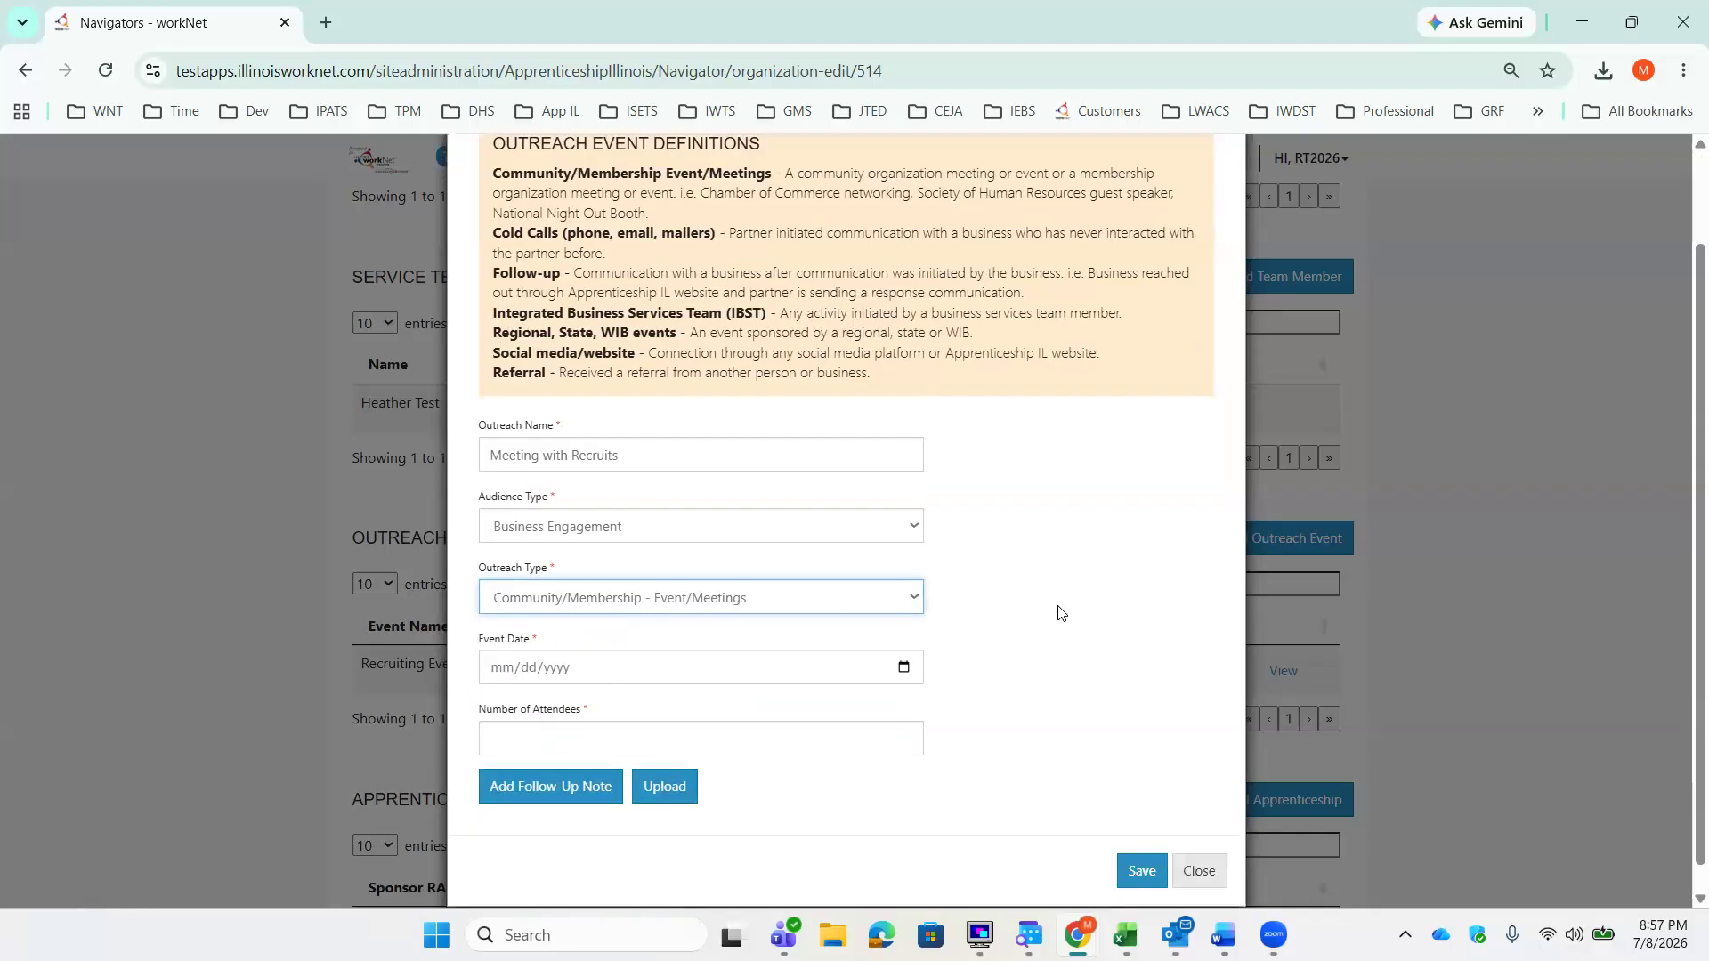
left_click(903, 668)
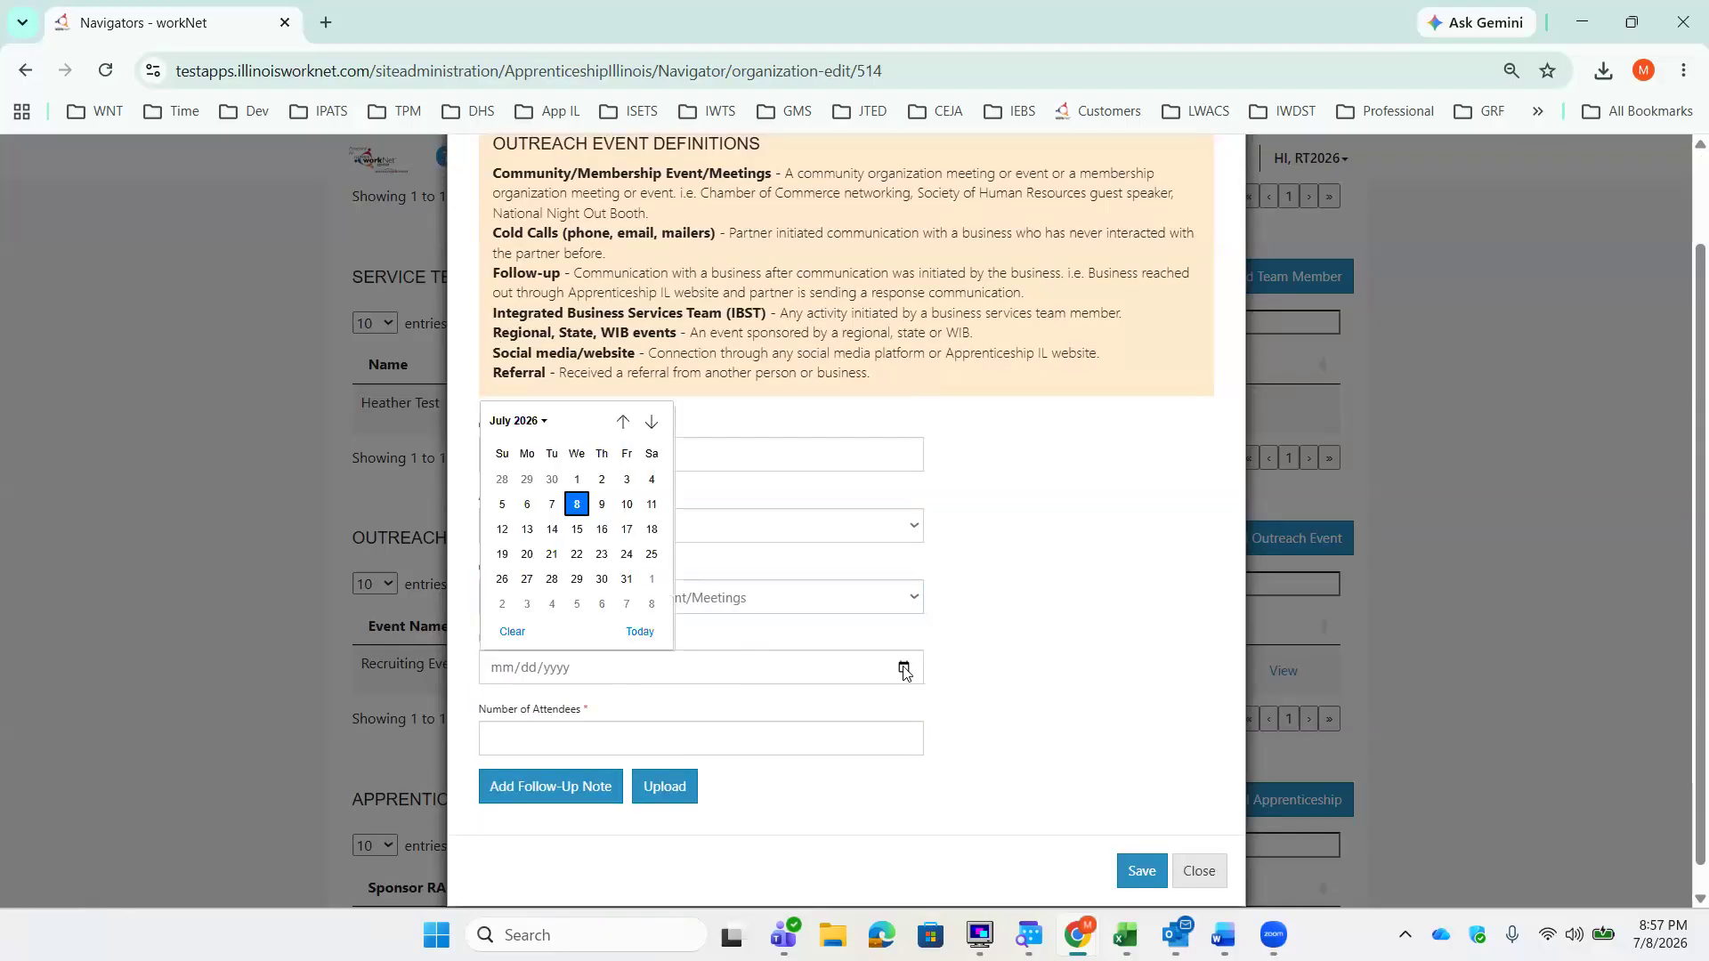
left_click(526, 505)
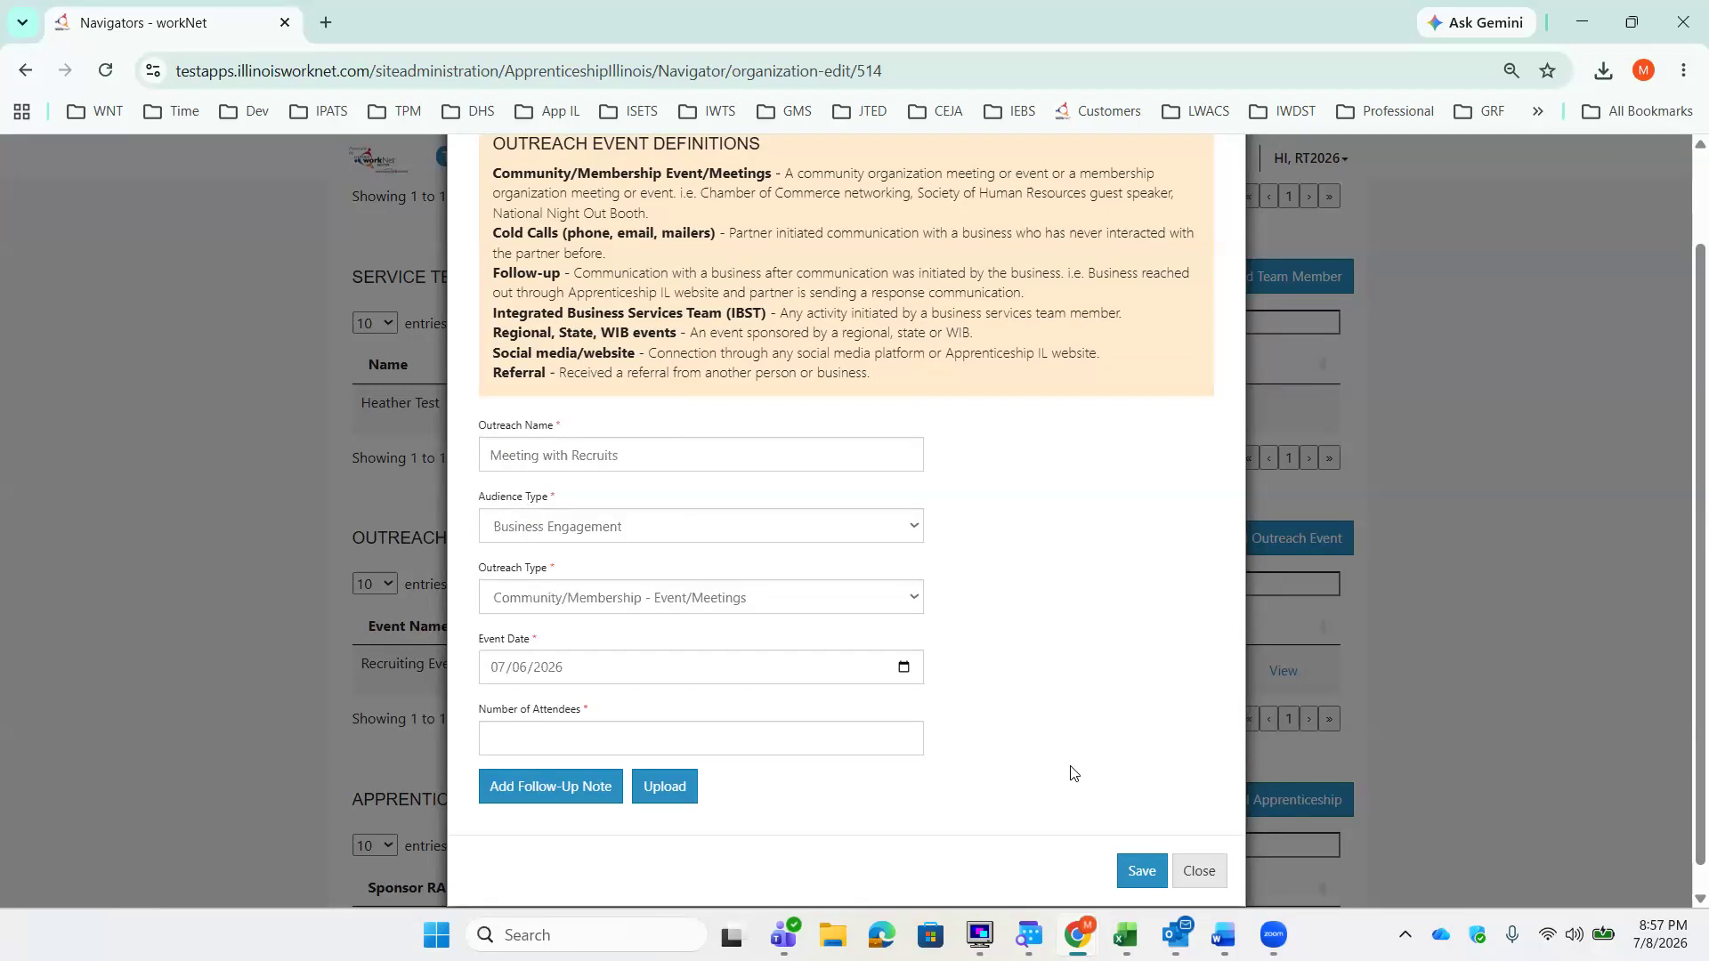
left_click(905, 735)
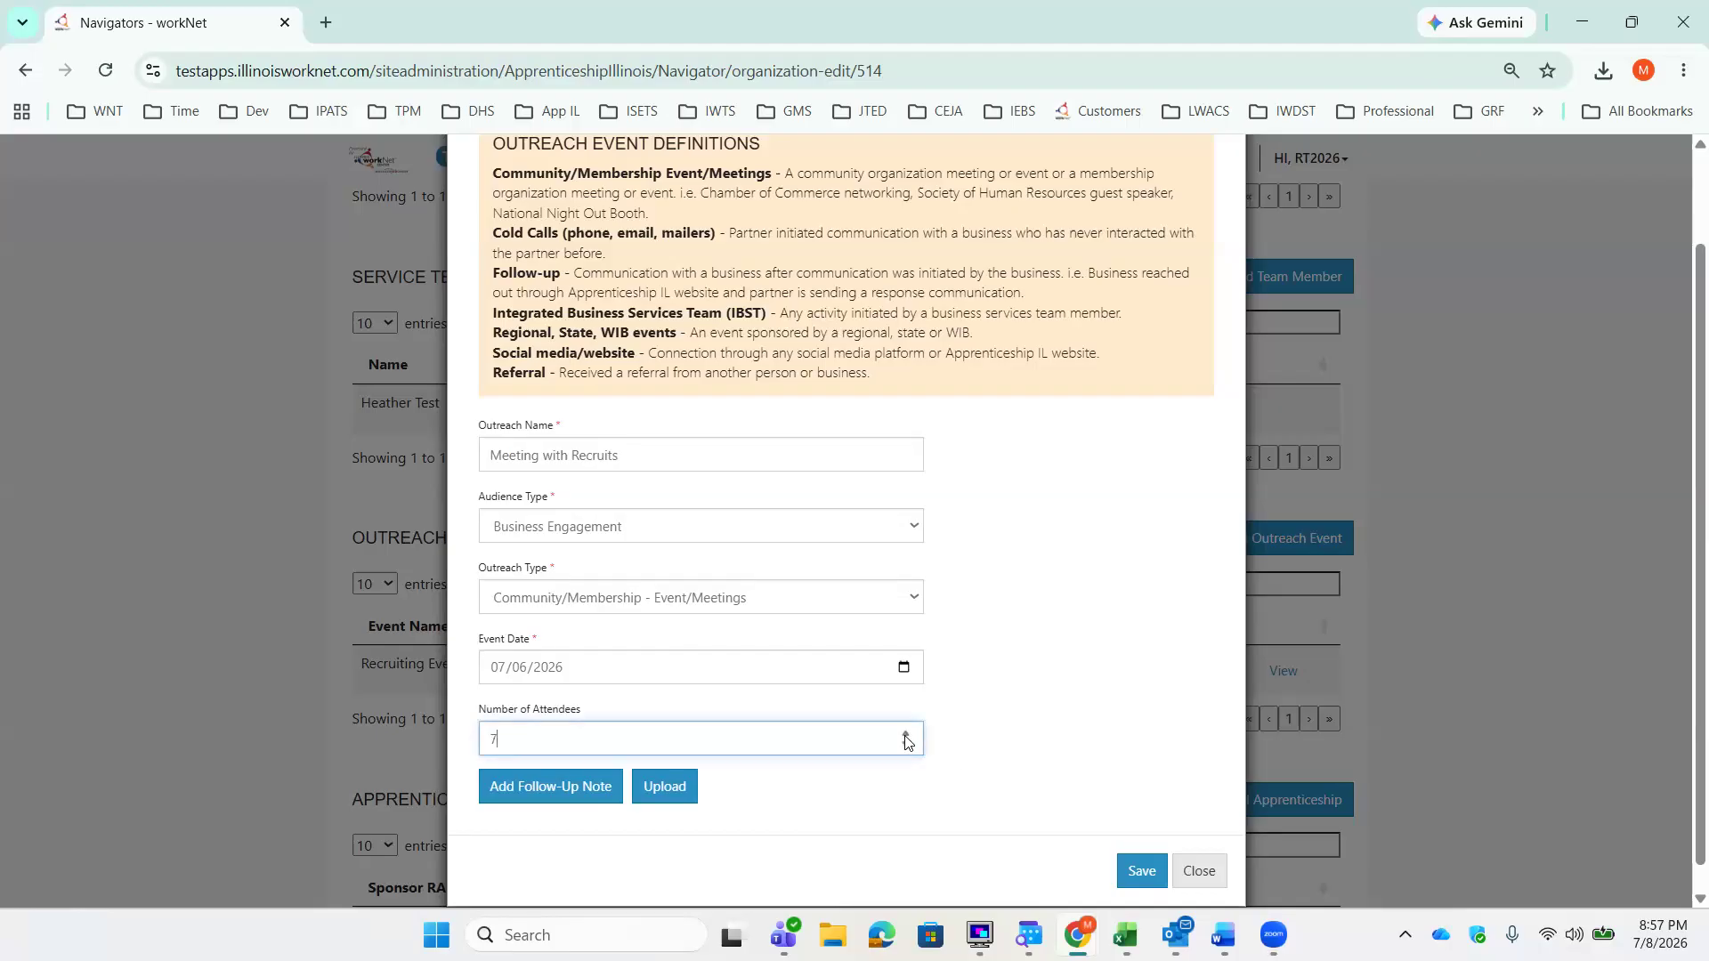
left_click(905, 735)
Step: Add a follow-up note with case note type Training and contact date 07/06/2026
left_click(608, 793)
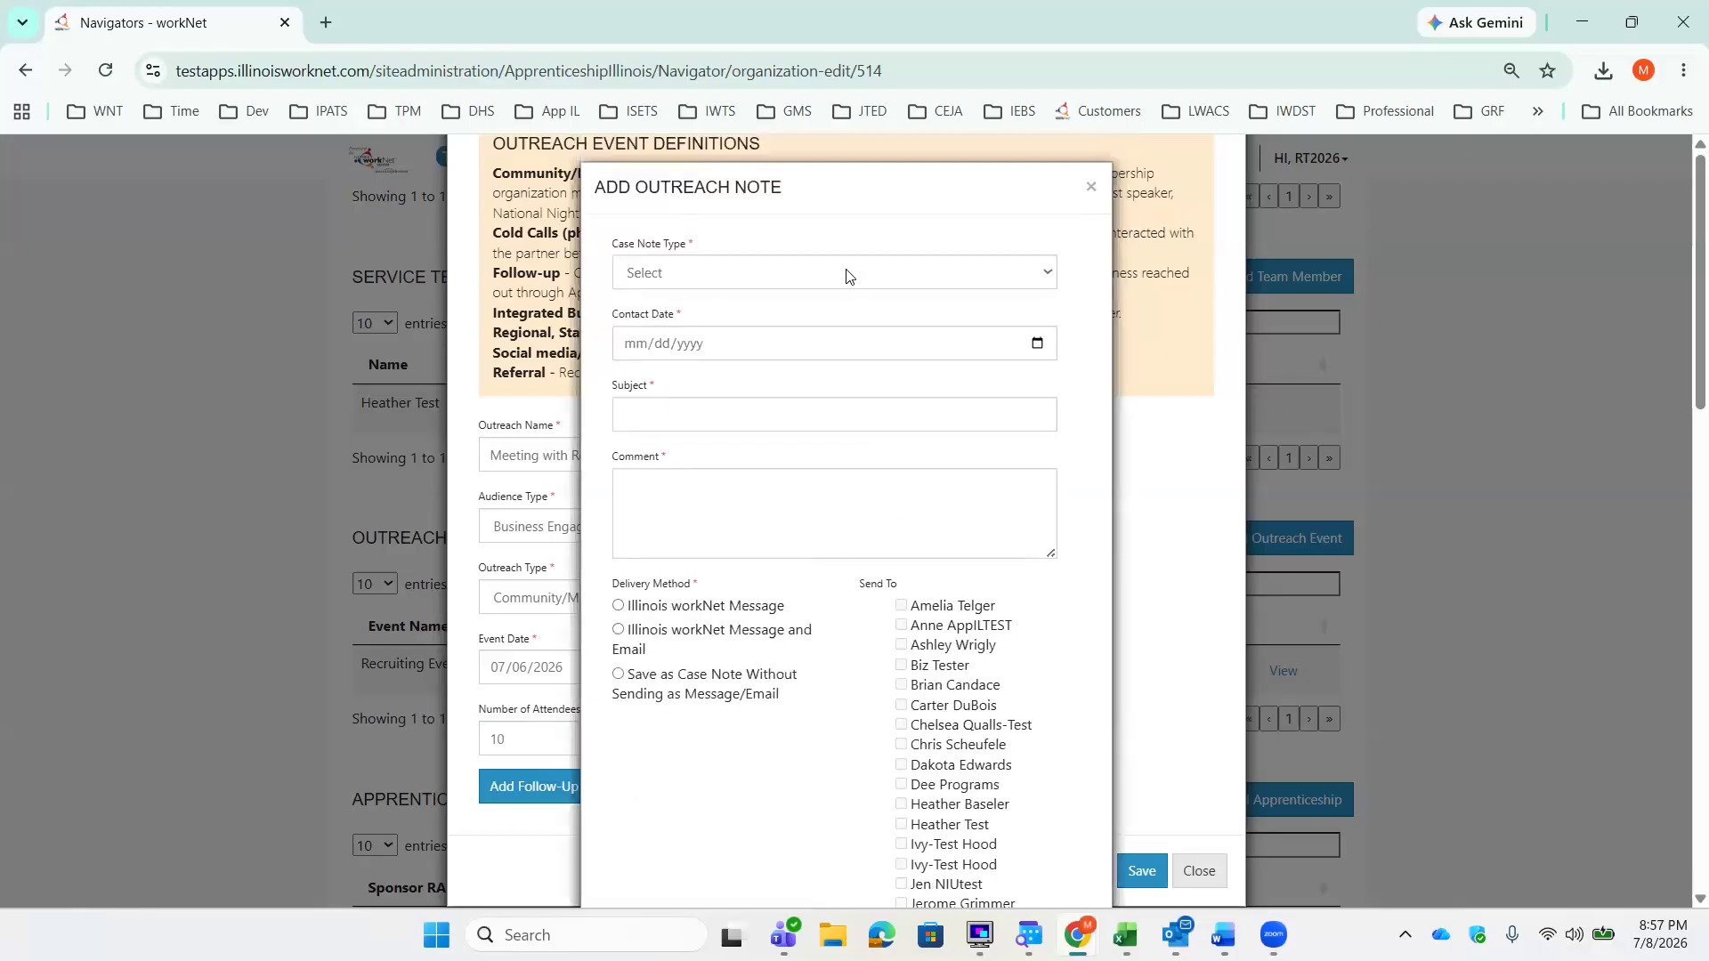
left_click(847, 277)
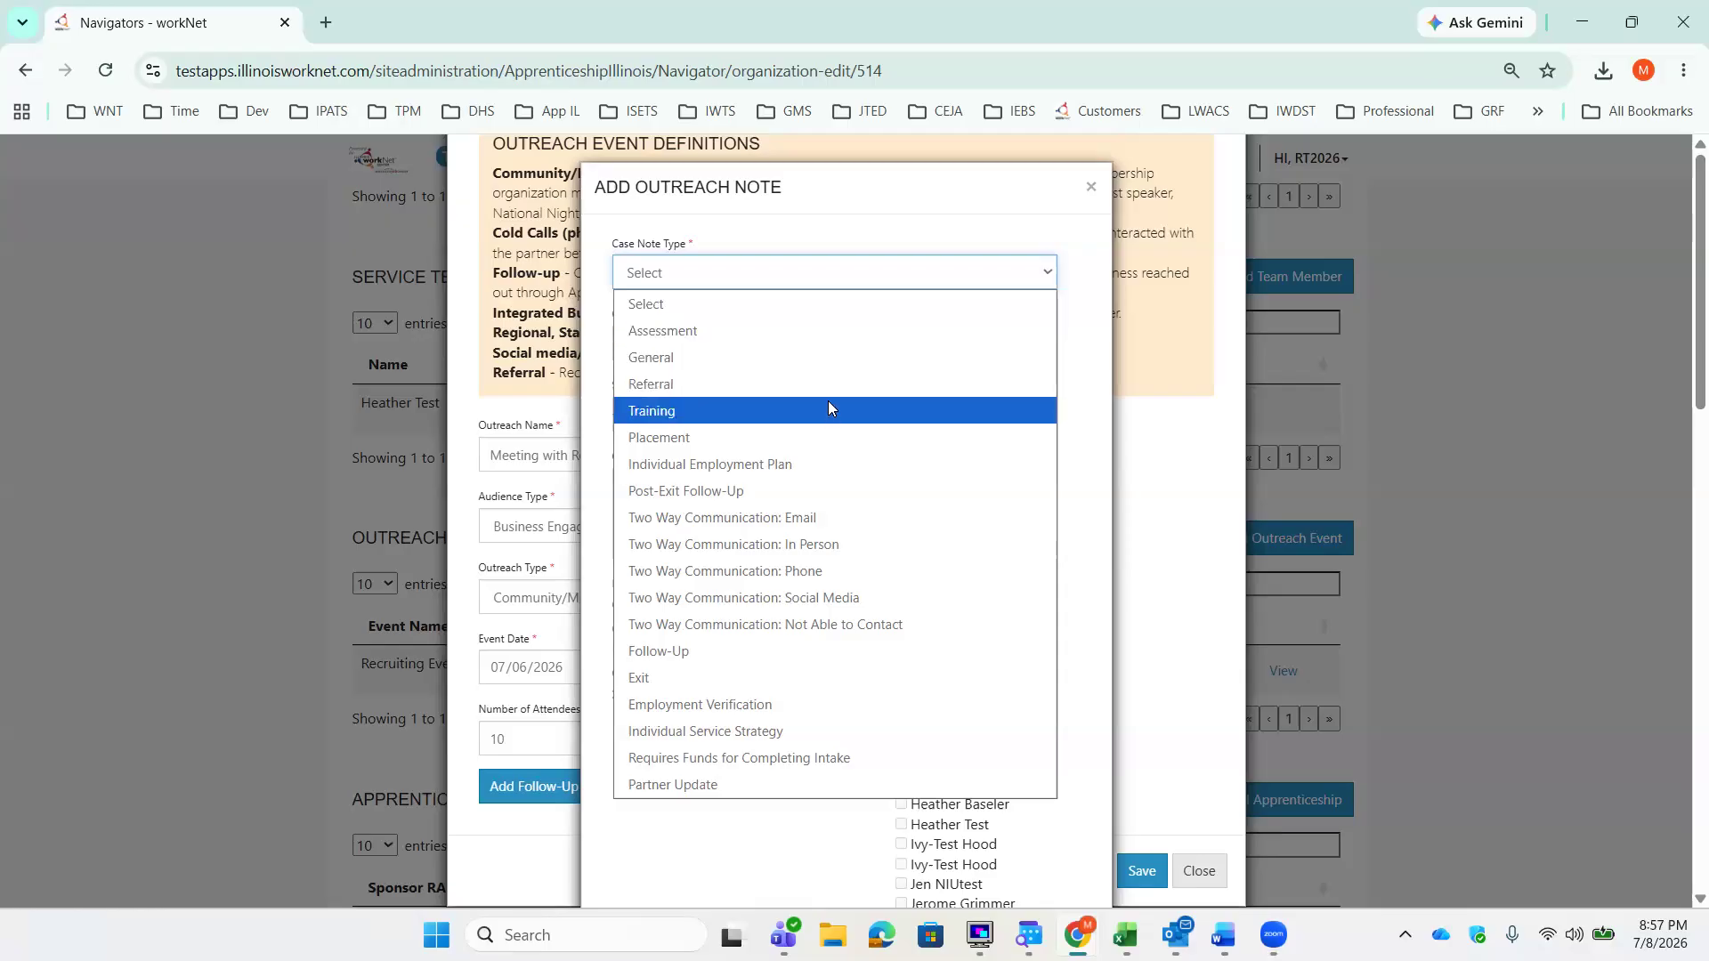
left_click(829, 409)
left_click(1038, 345)
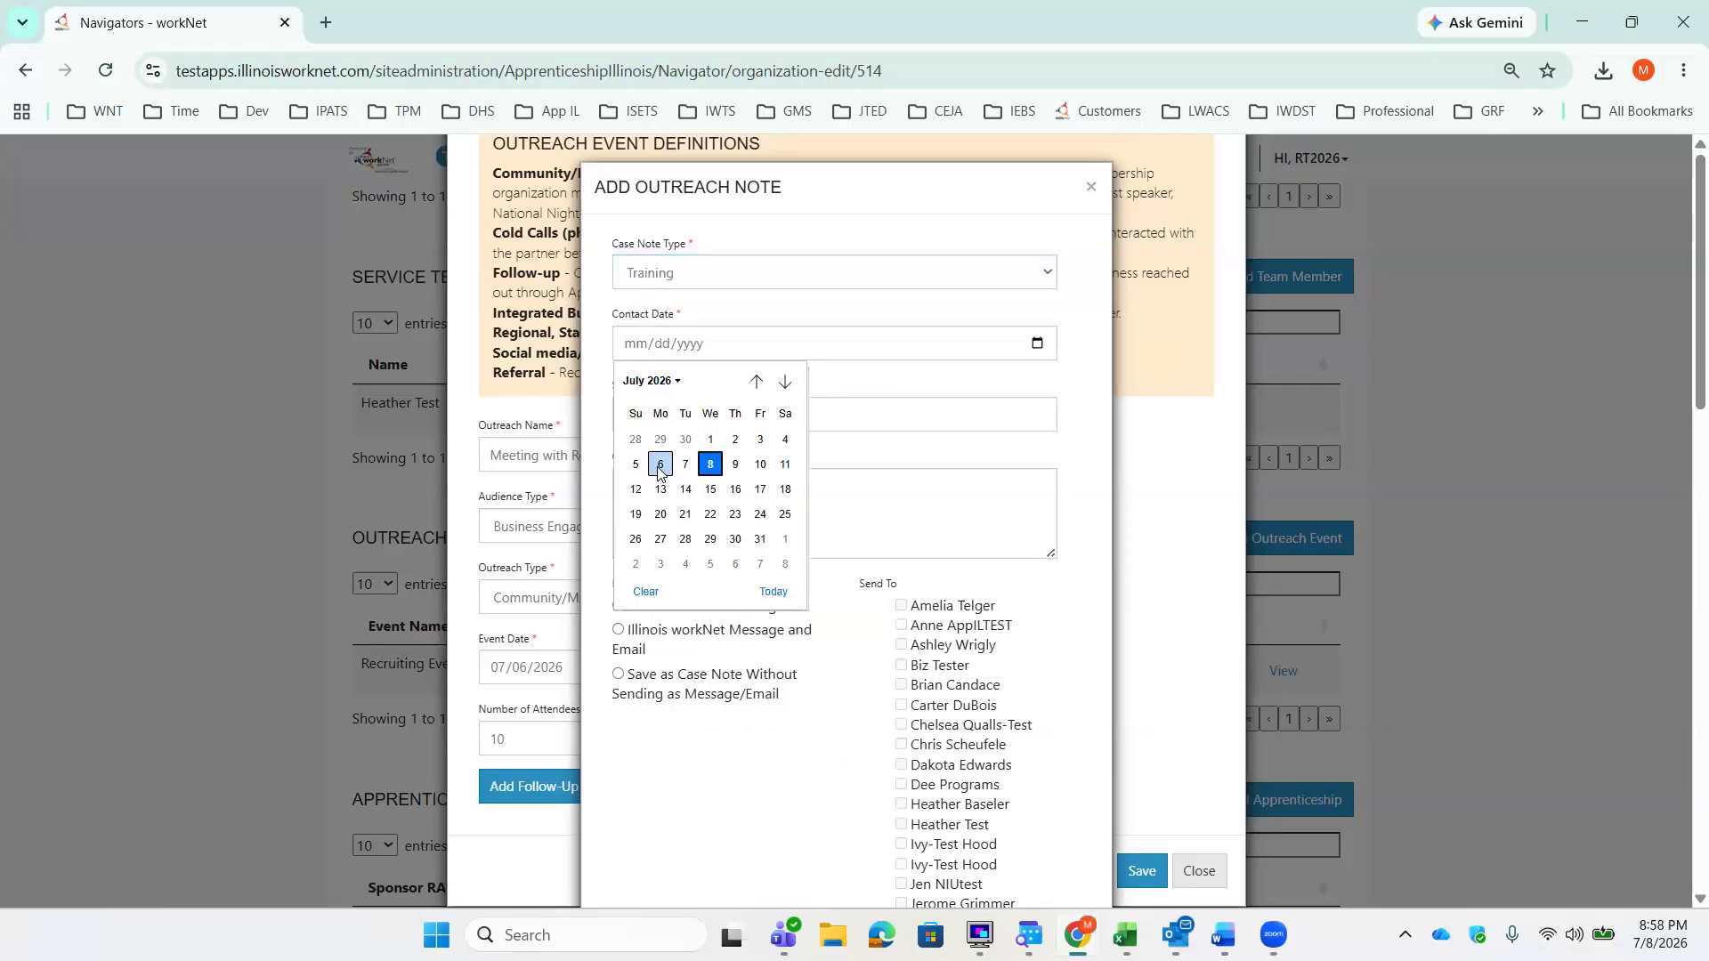
left_click(659, 464)
Step: Enter the note subject Recruits Meeting and the comment Comment
left_click(693, 409)
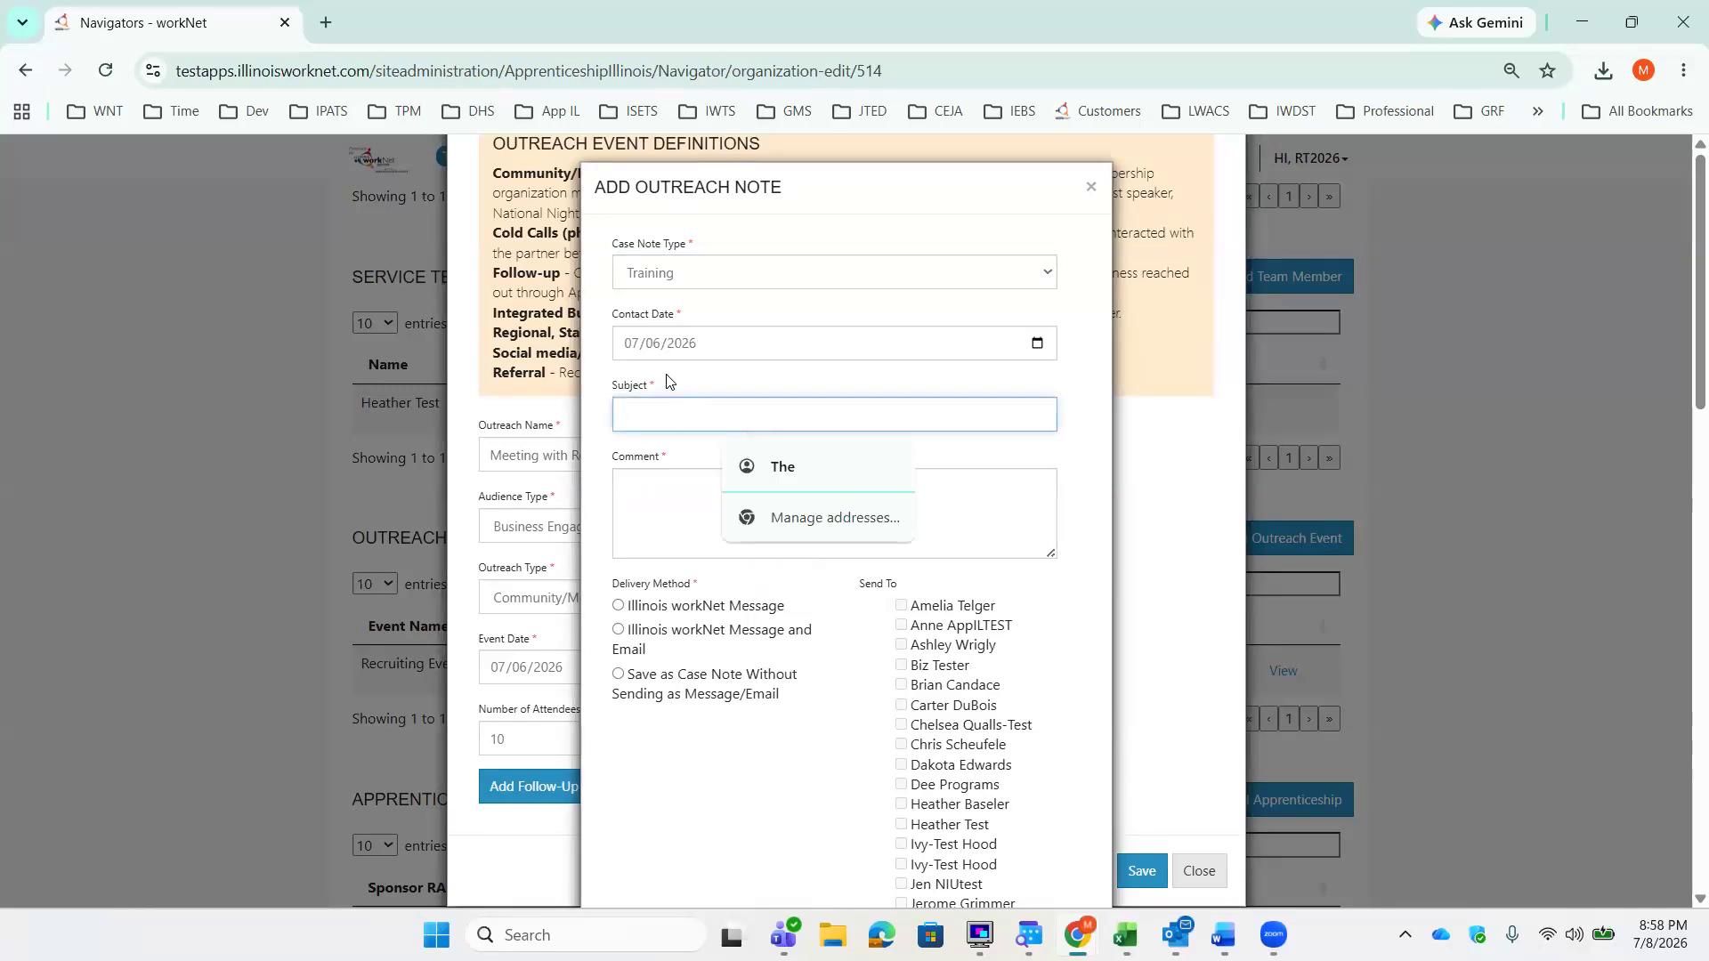
type("Recruits Meeting")
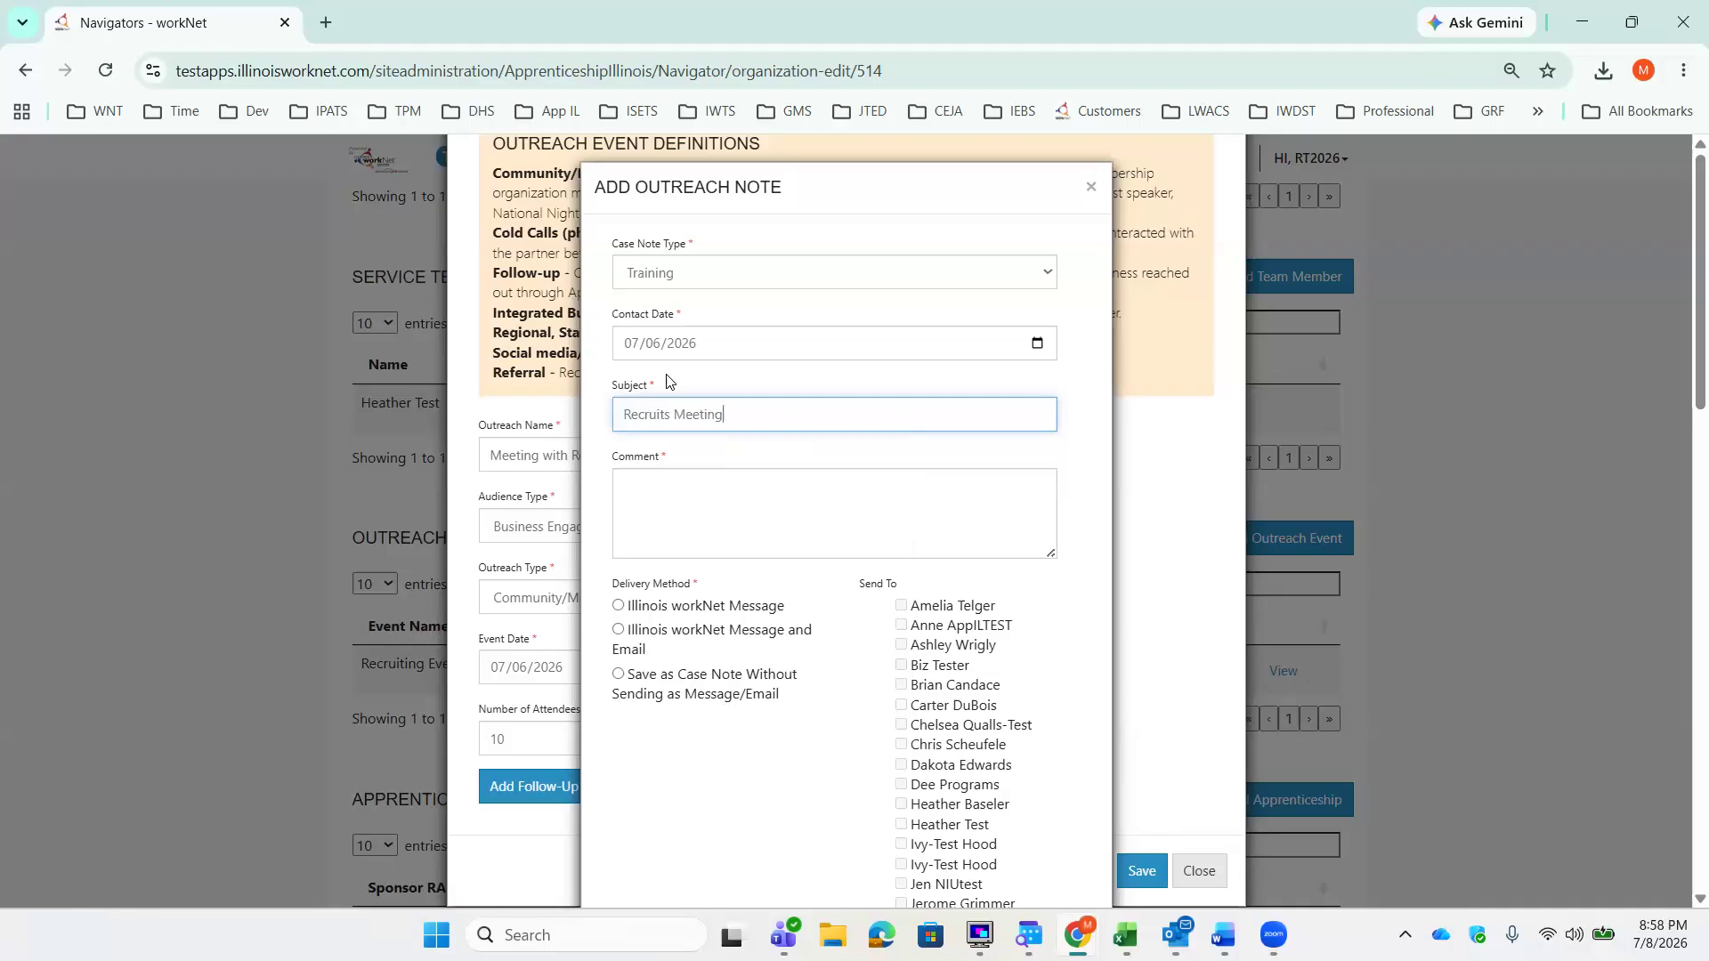
key("Tab")
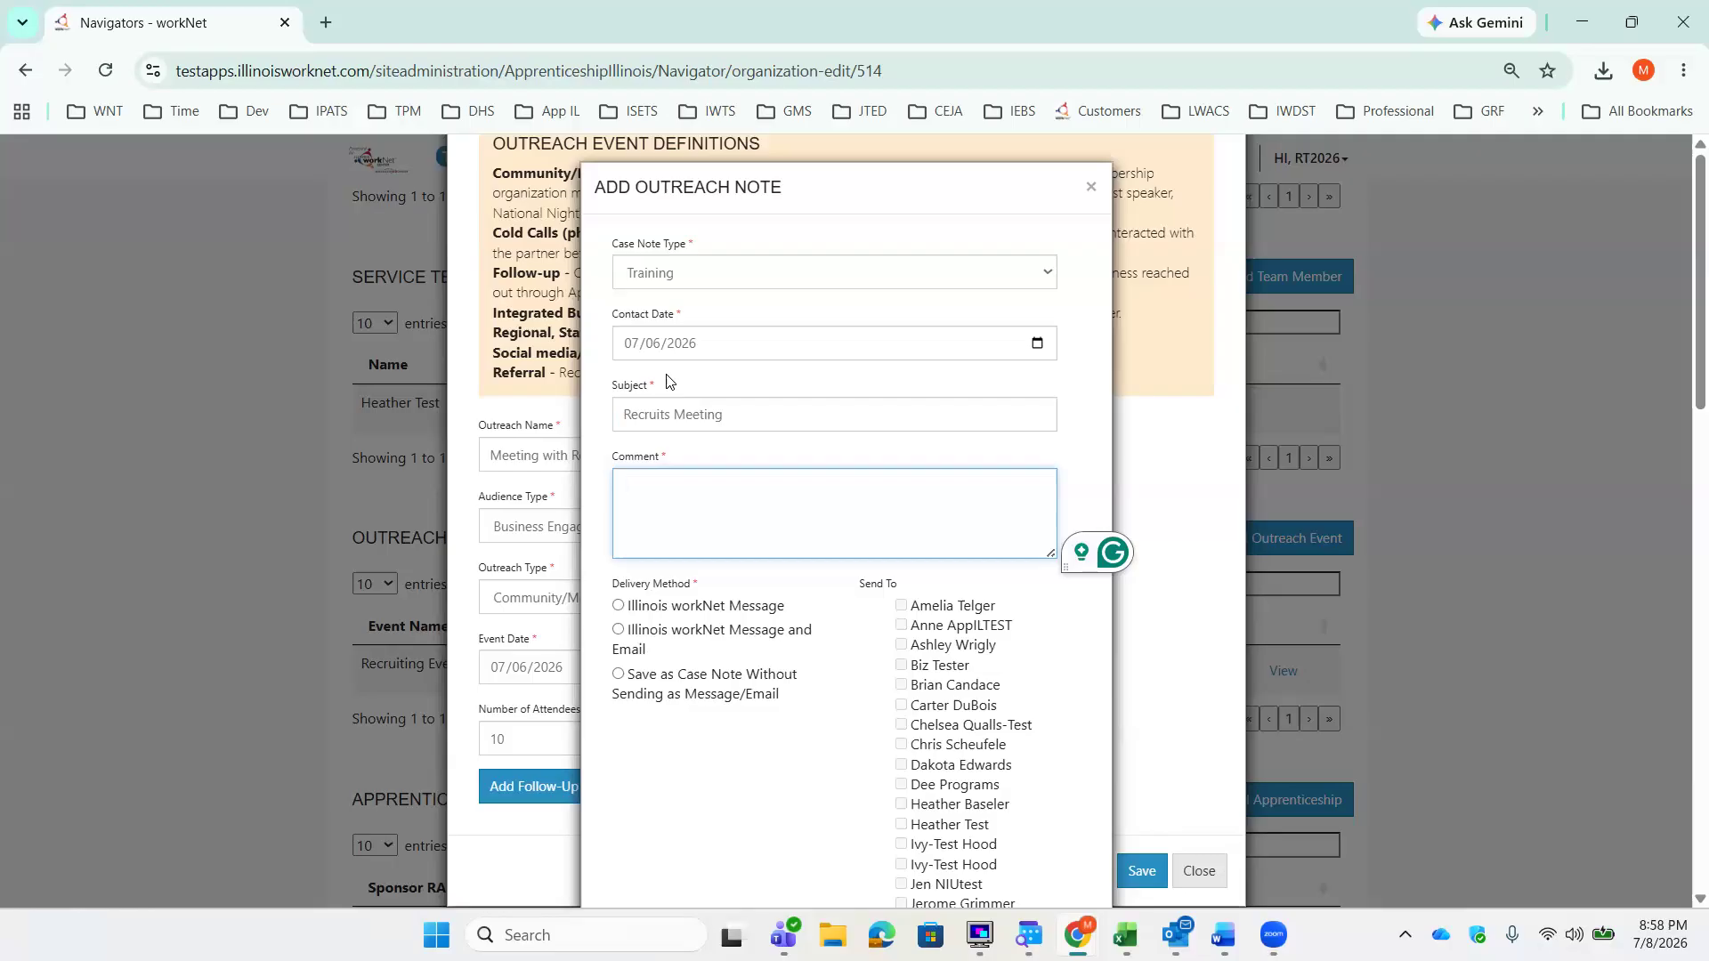
type("Comment")
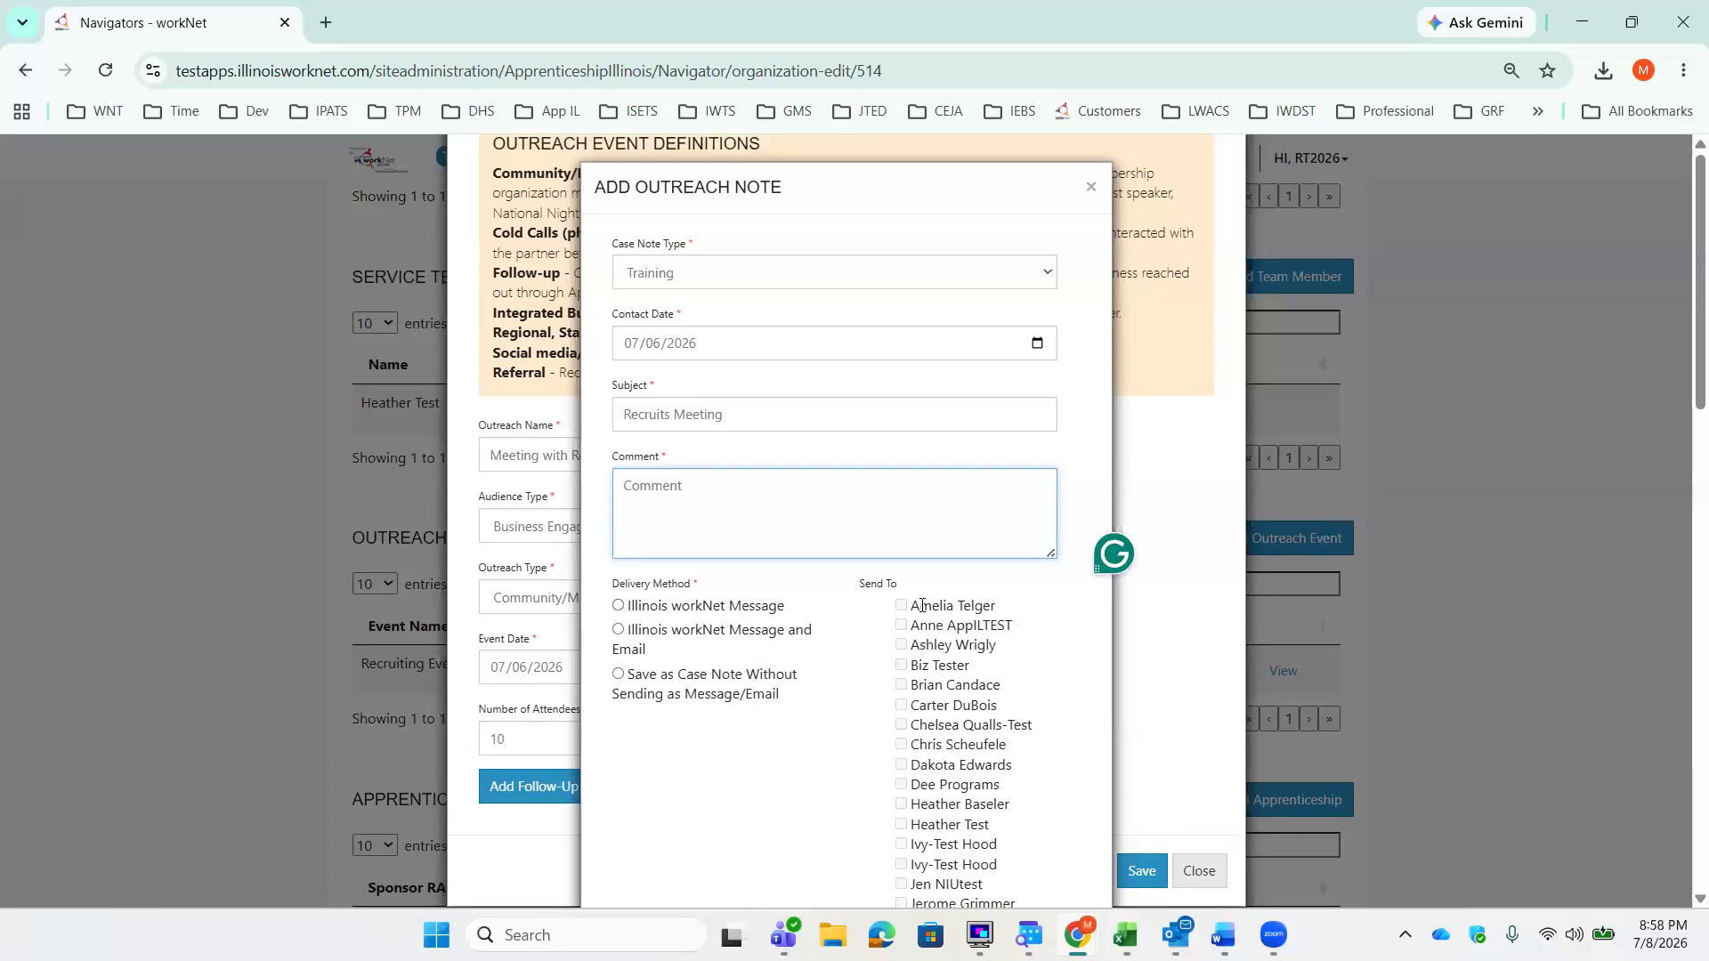
Step: Choose Illinois workNet Message as the delivery method and save the follow-up note
left_click(619, 607)
scroll(805, 687, "down", 5)
scroll(801, 689, "down", 10)
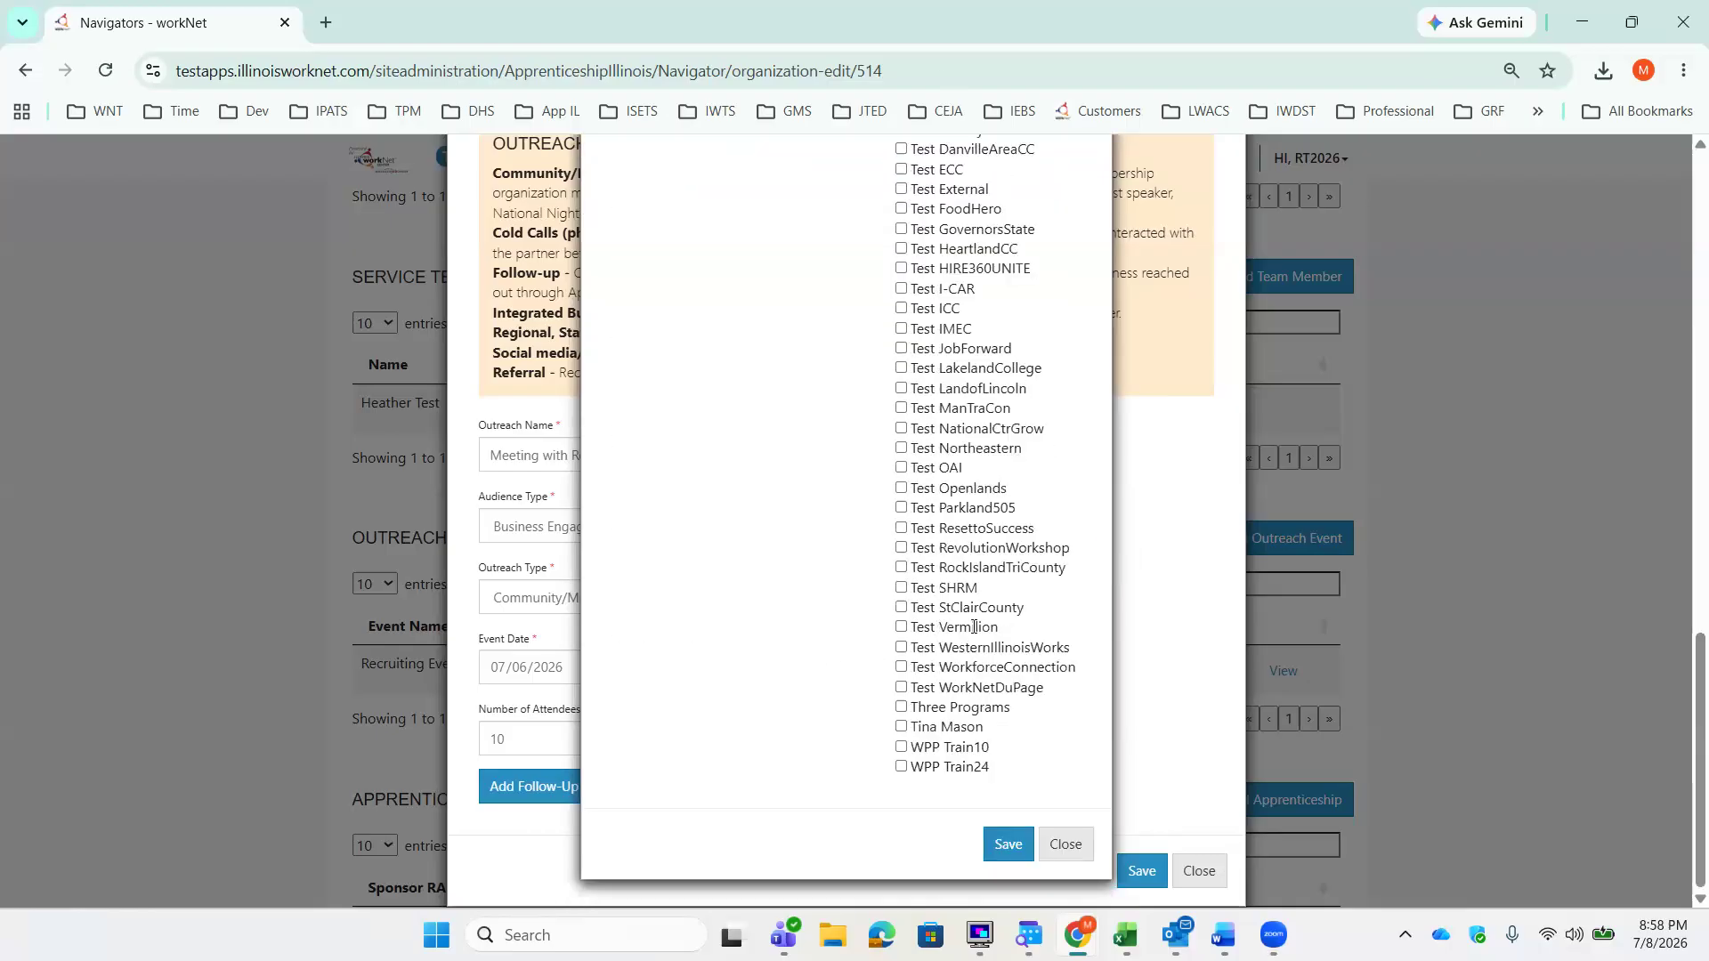
left_click(1001, 854)
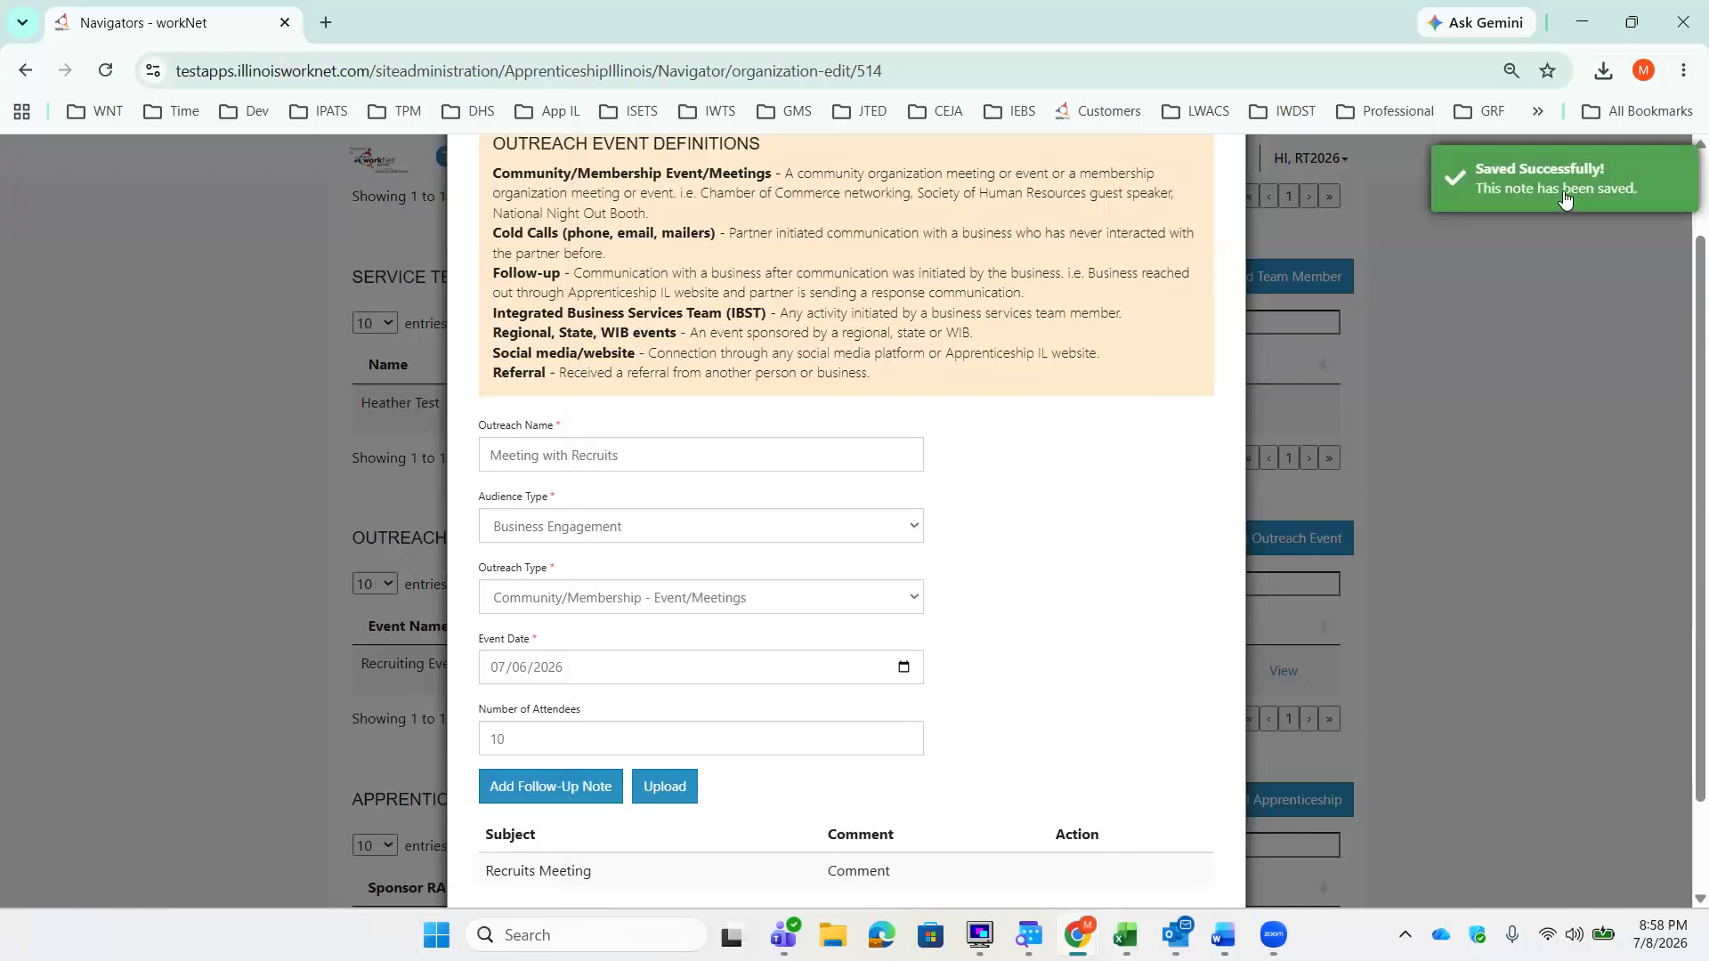
Step: Save the new Meeting with Recruits outreach event
left_click(665, 787)
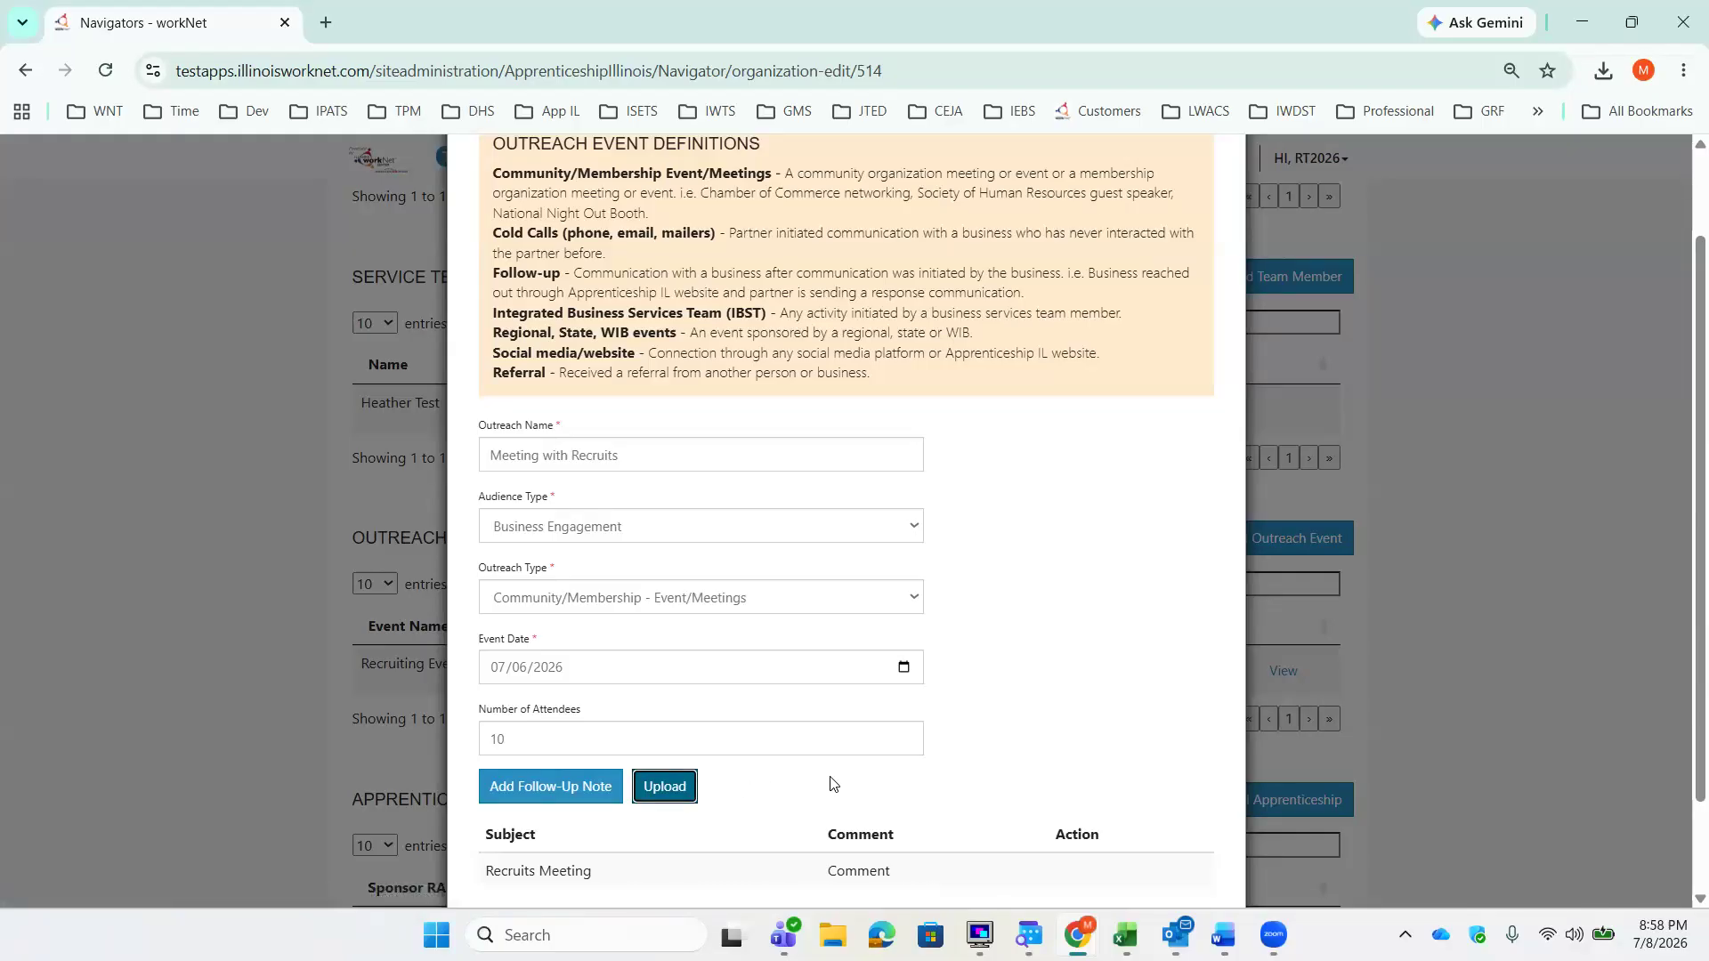
scroll(836, 783, "down", 2)
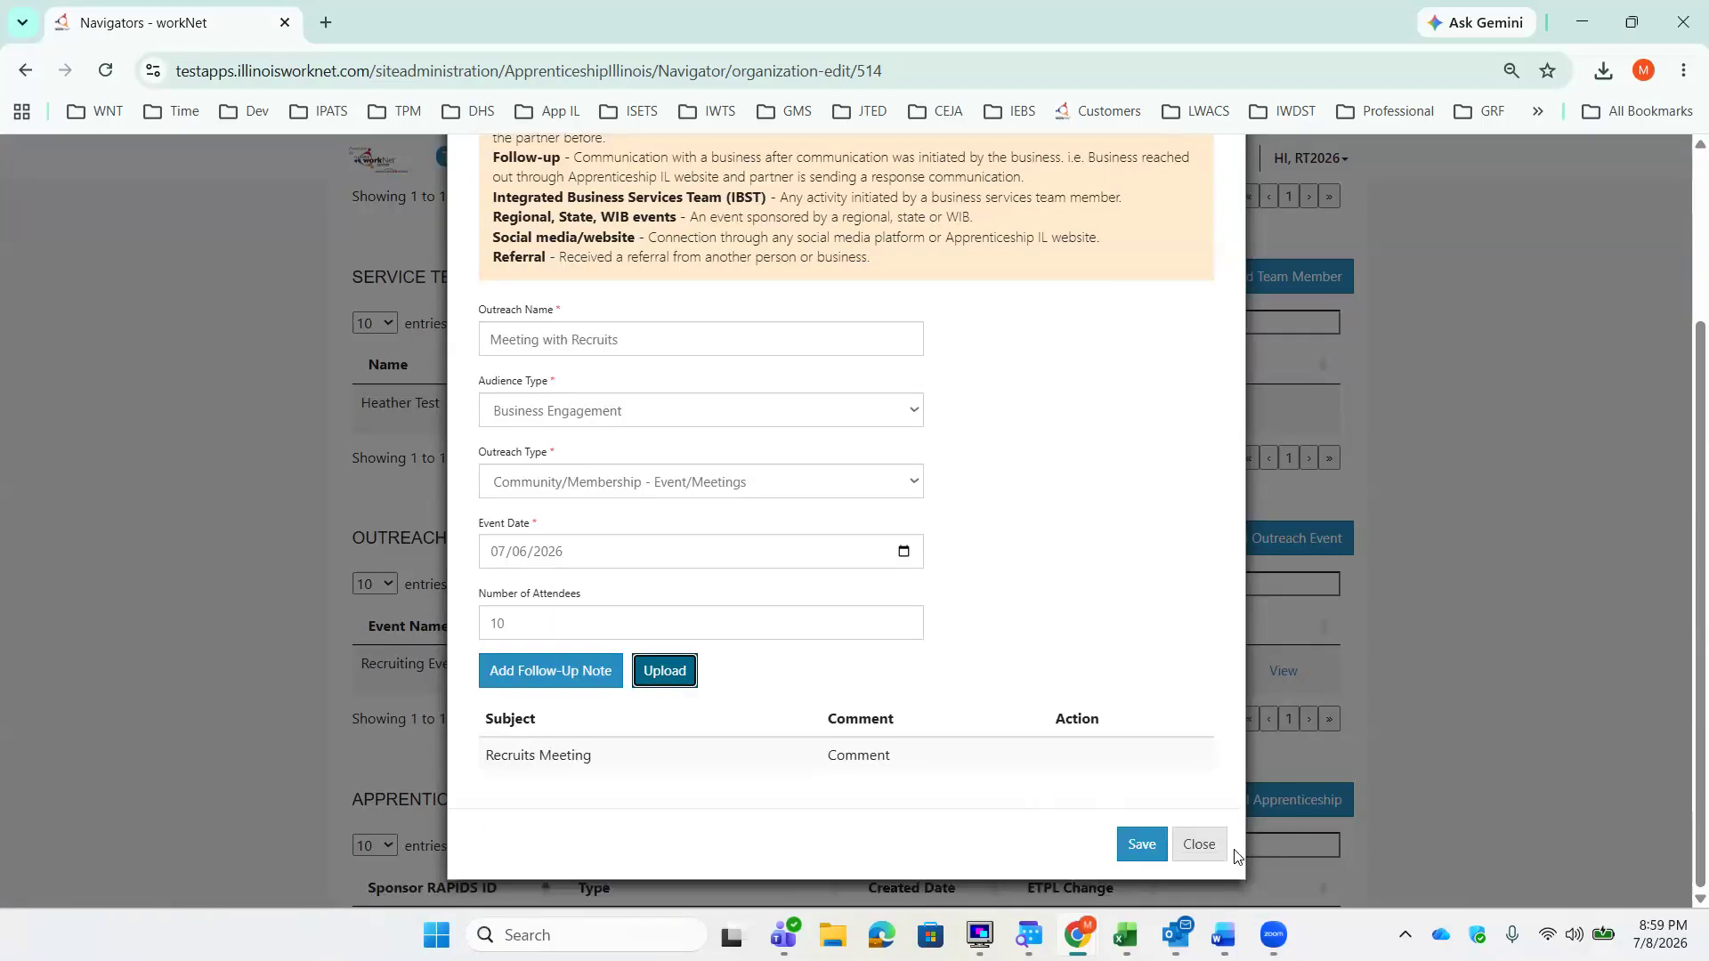
left_click(1142, 846)
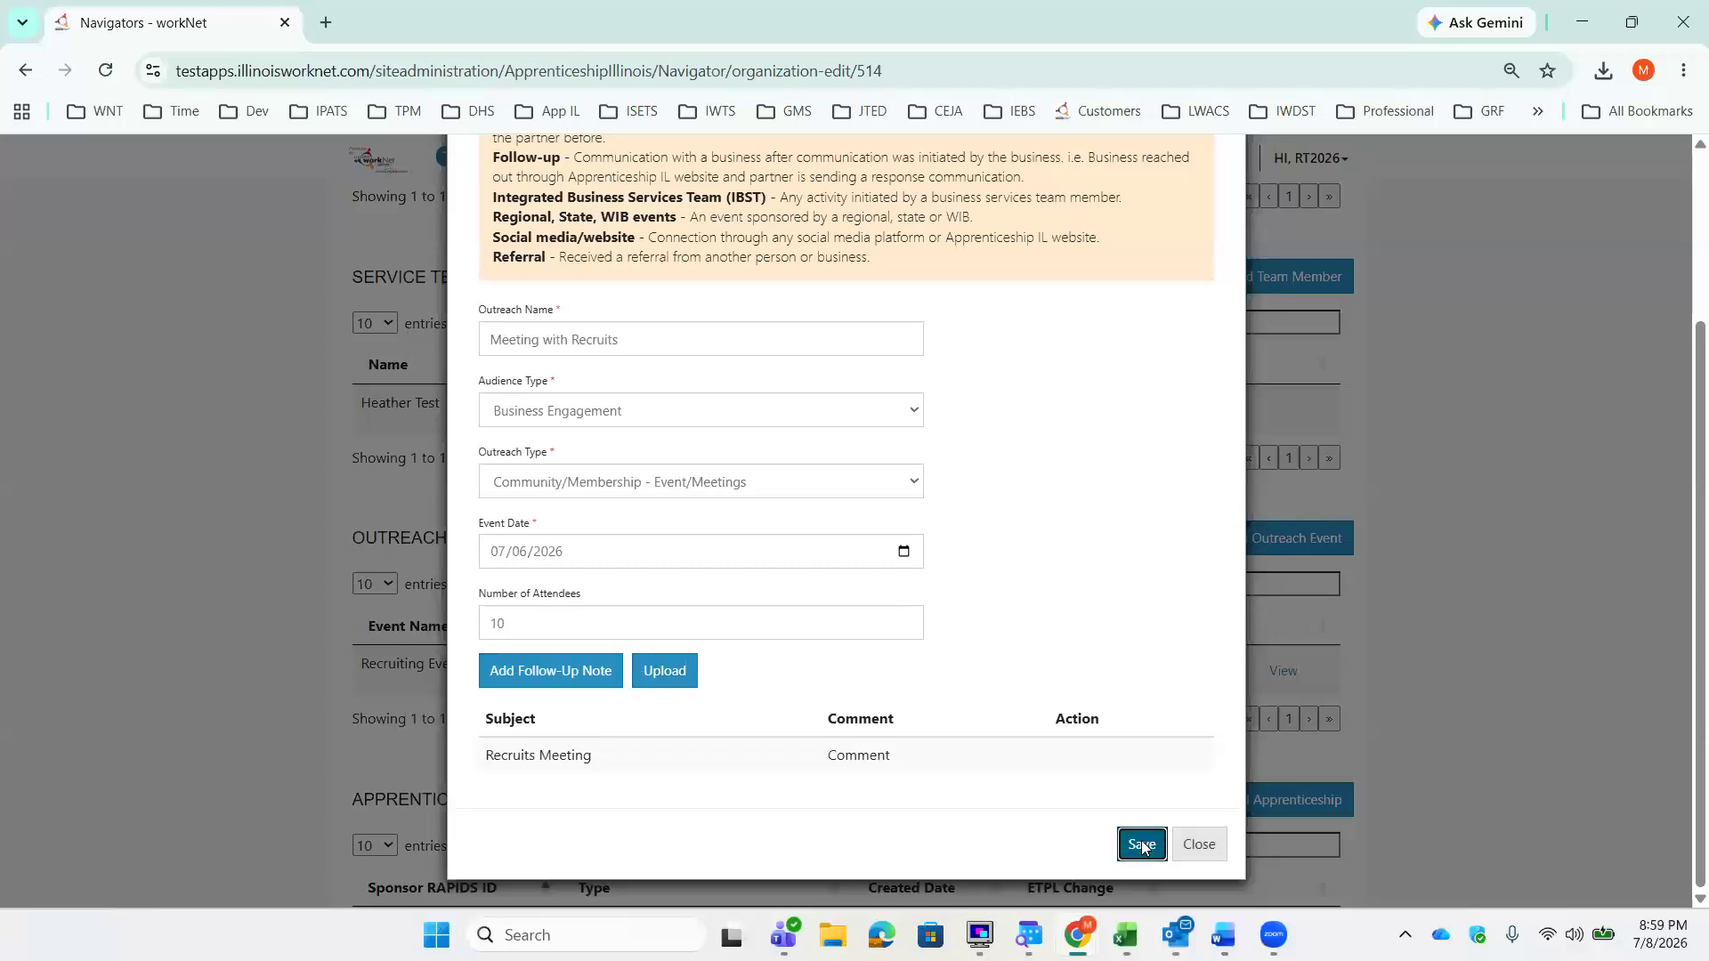